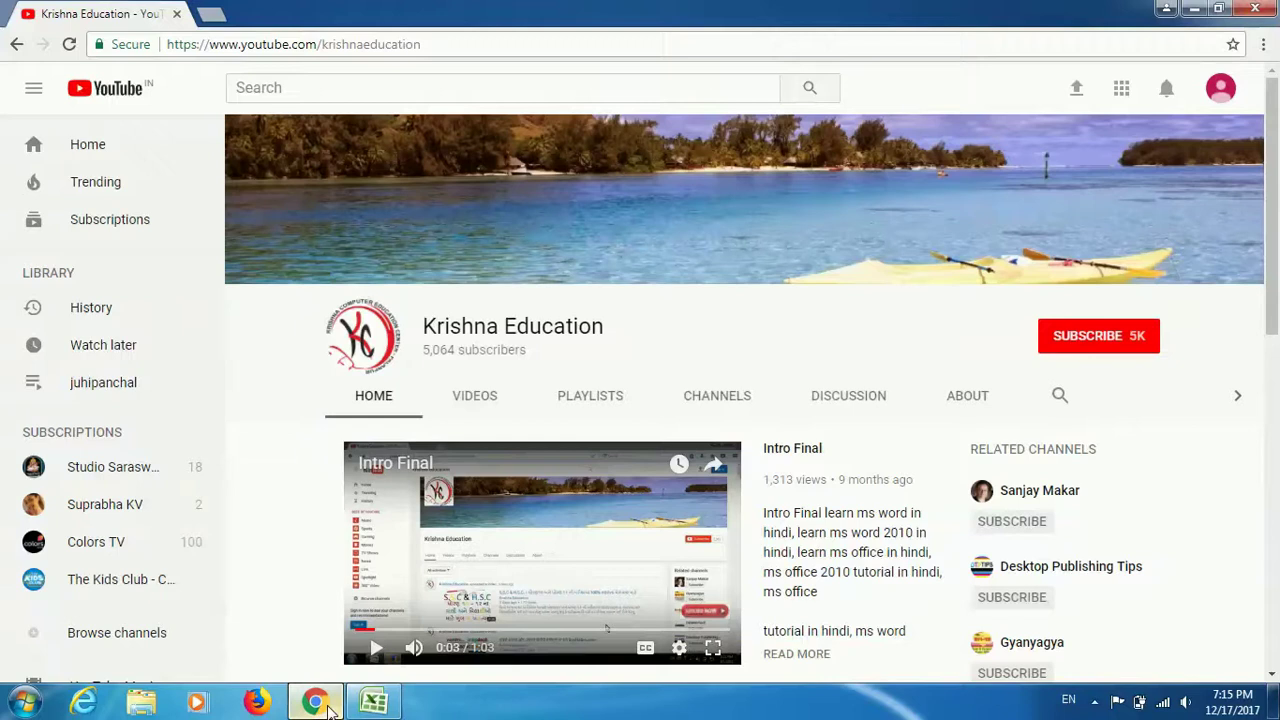
Check the names in the English Name workbook in Excel, then minimize it.
{"action": "left_click", "coordinate": [374, 702]}
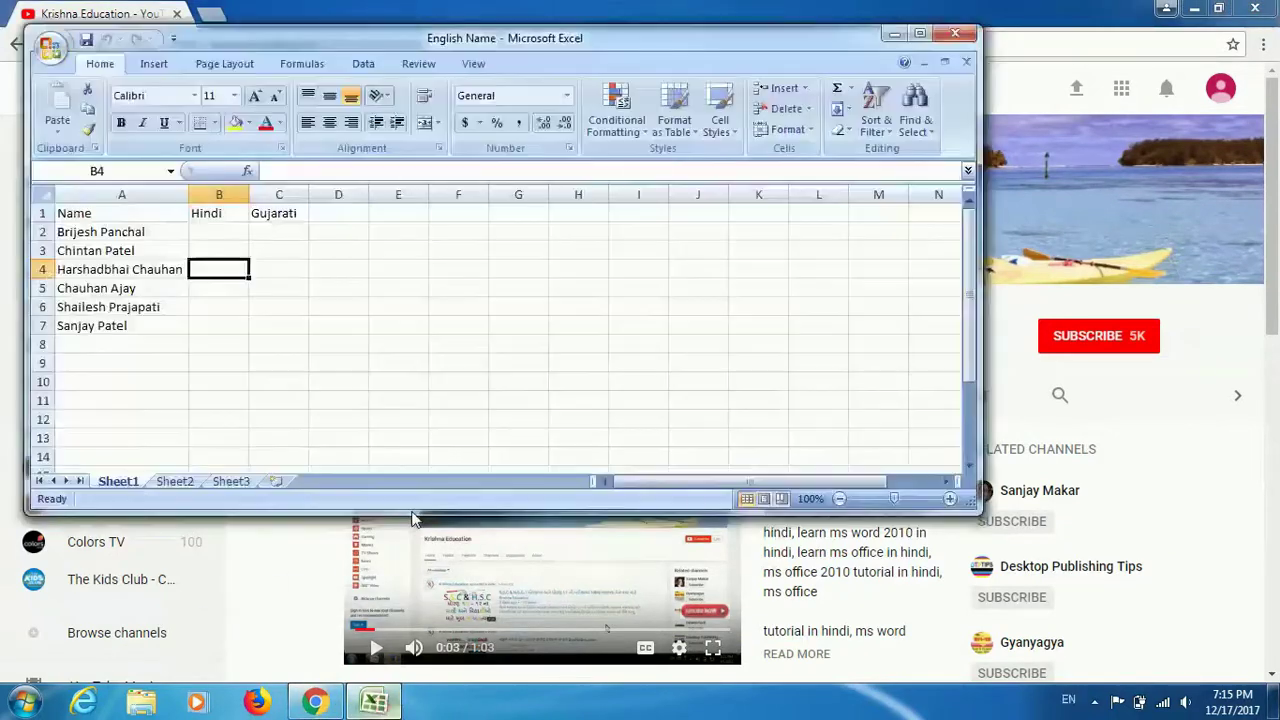
{"action": "left_click", "coordinate": [88, 250]}
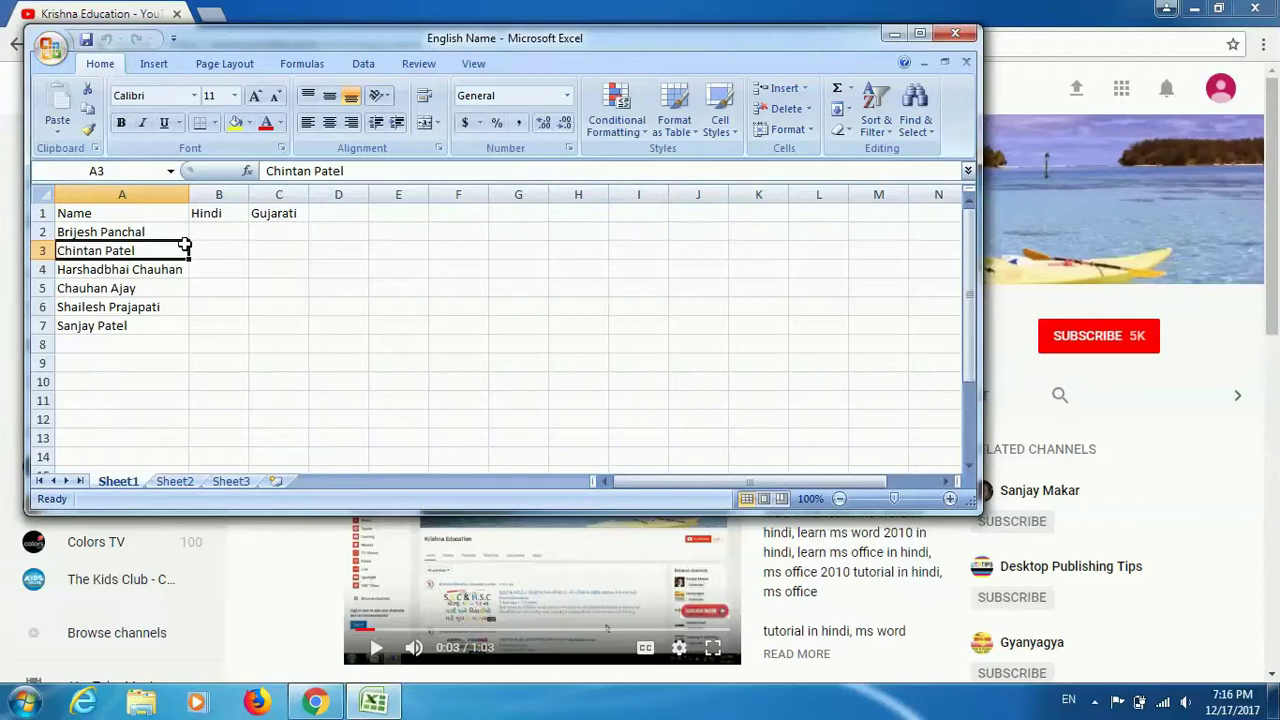
{"action": "left_click", "coordinate": [893, 35]}
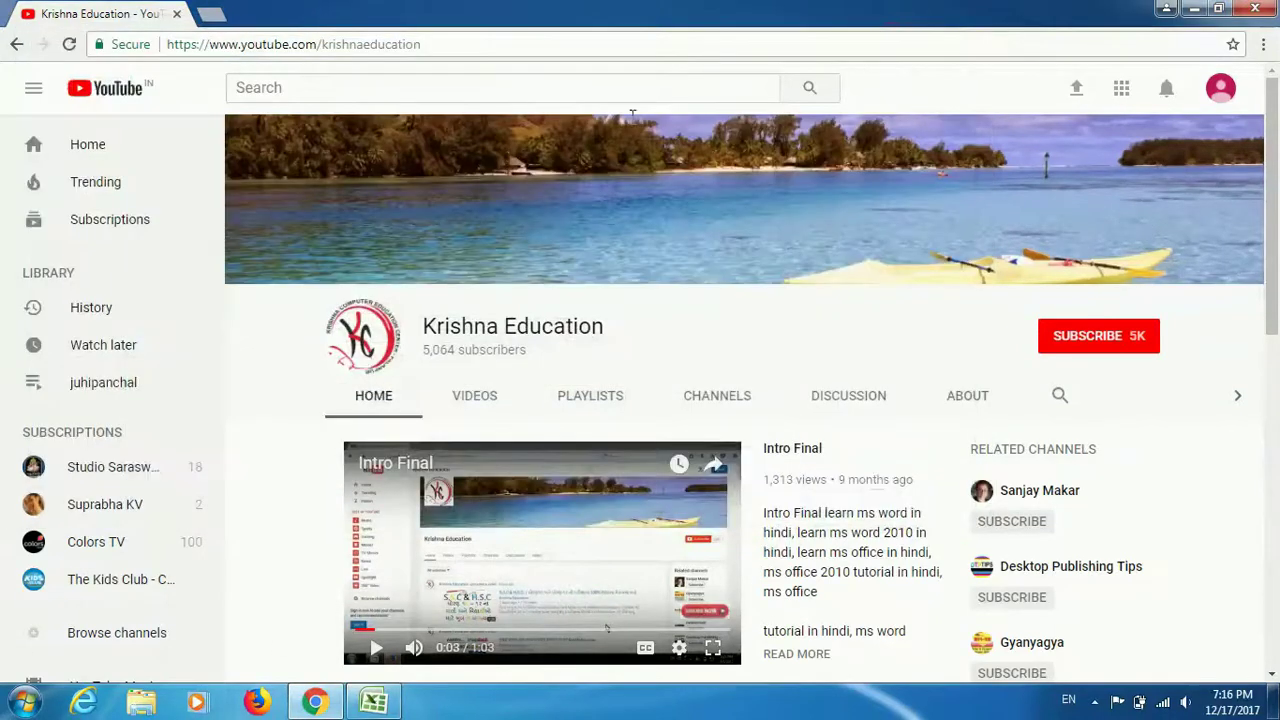
Search google.com for 'google sheets' in a new tab and open the Google Sheets about page.
{"action": "left_click", "coordinate": [218, 22]}
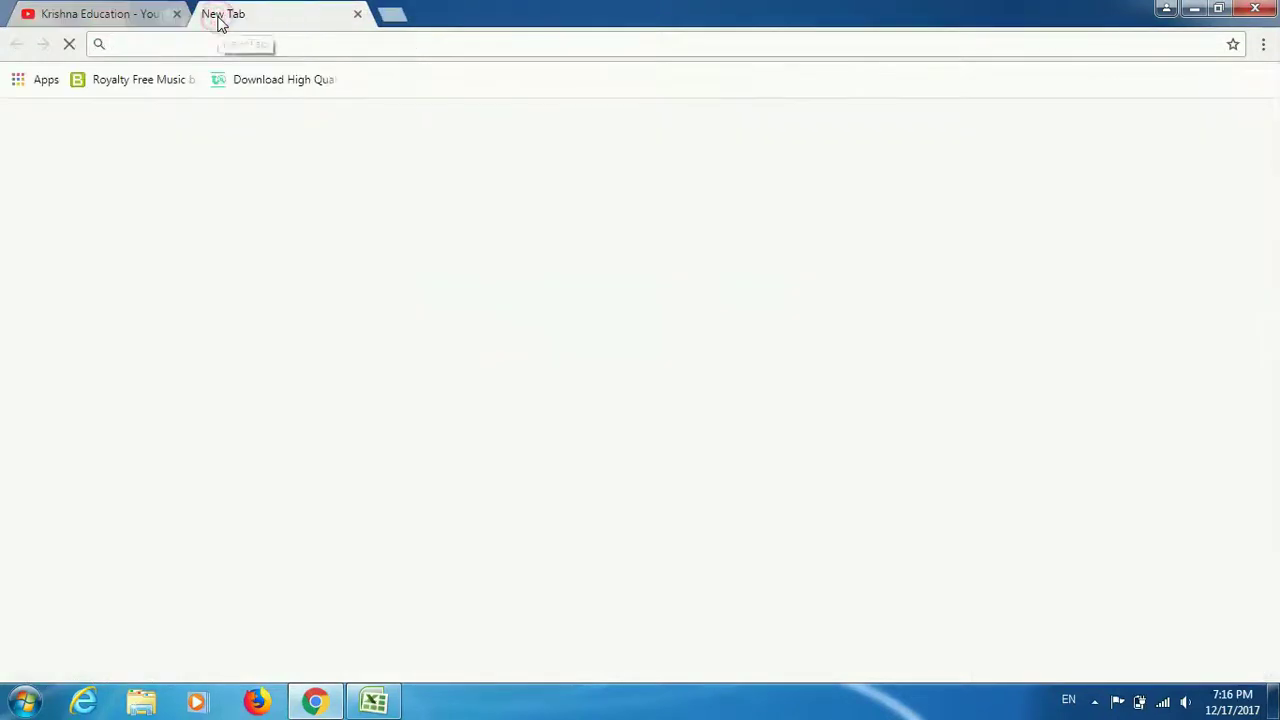
{"action": "type", "text": "google.com"}
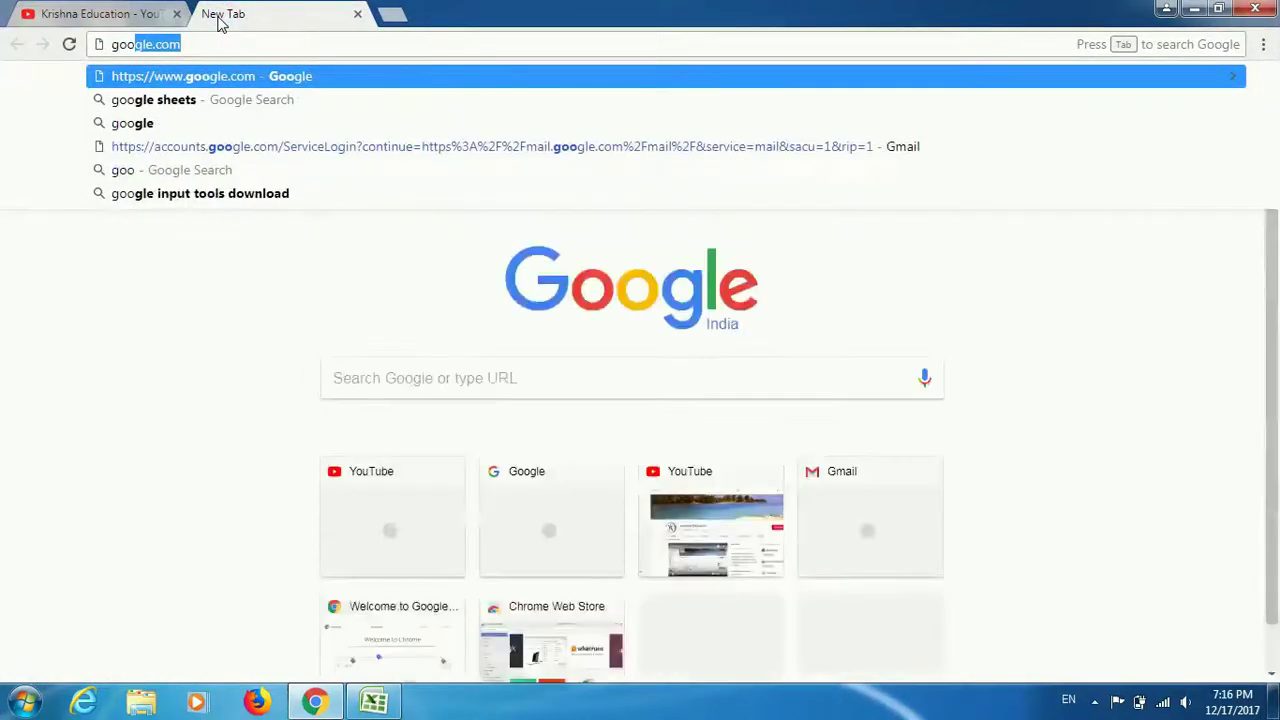
{"action": "key", "text": "Return"}
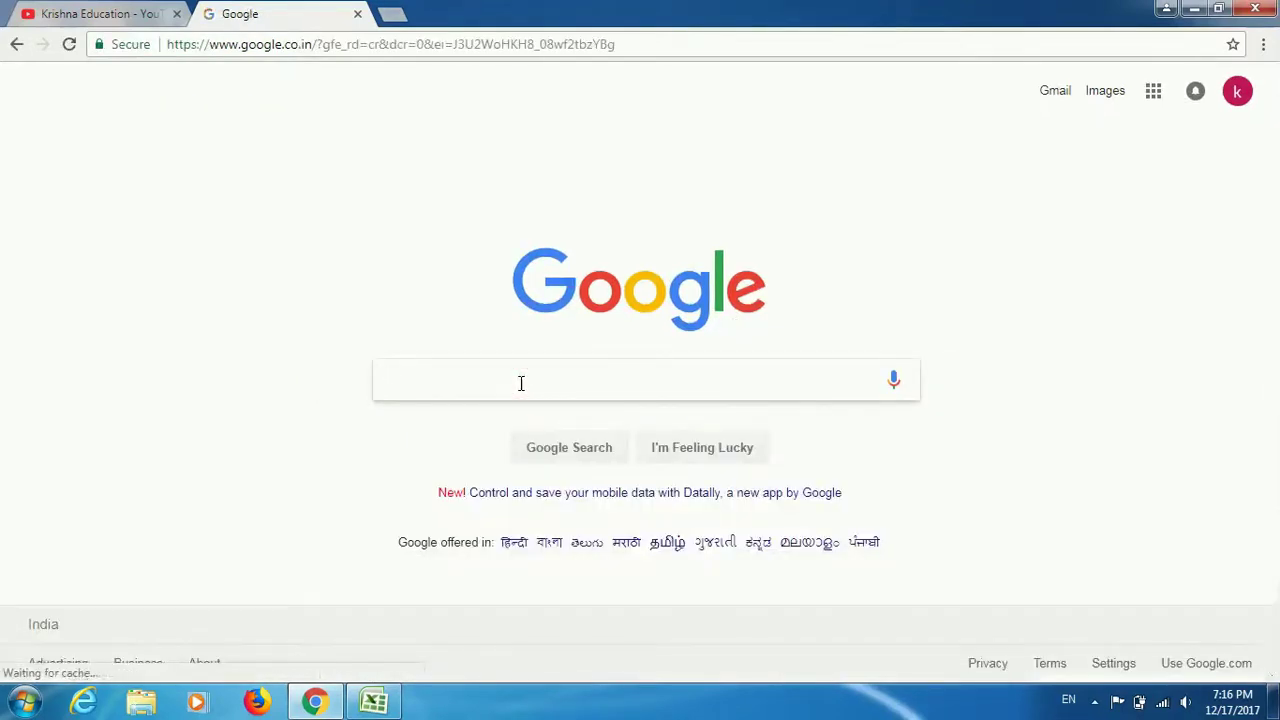
{"action": "type", "text": "goo"}
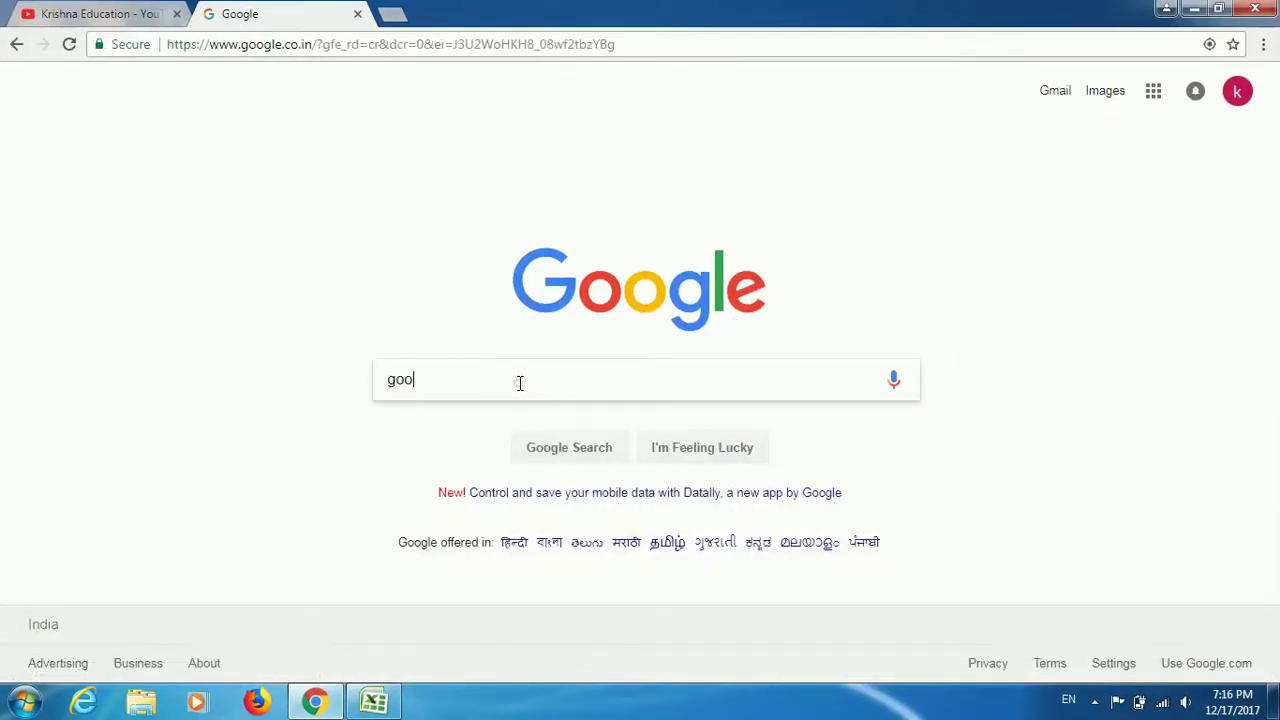
{"action": "type", "text": "gle"}
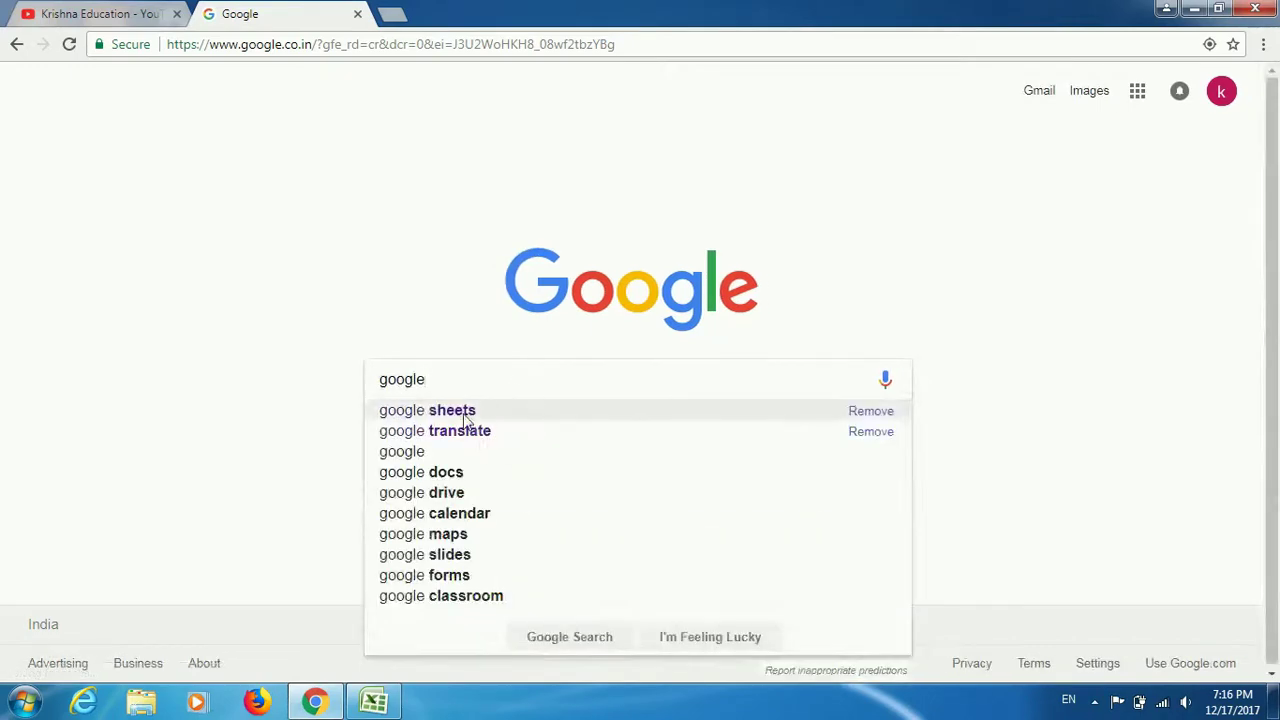
{"action": "left_click", "coordinate": [460, 416]}
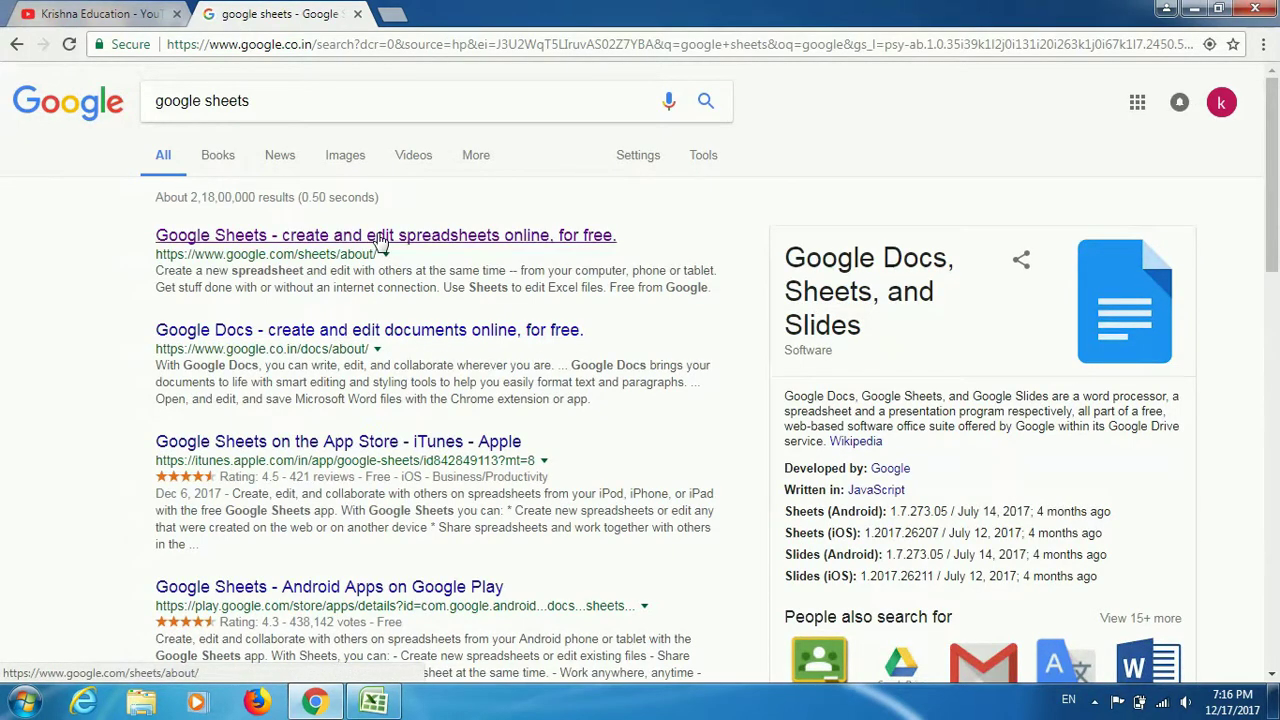
{"action": "left_click", "coordinate": [380, 237]}
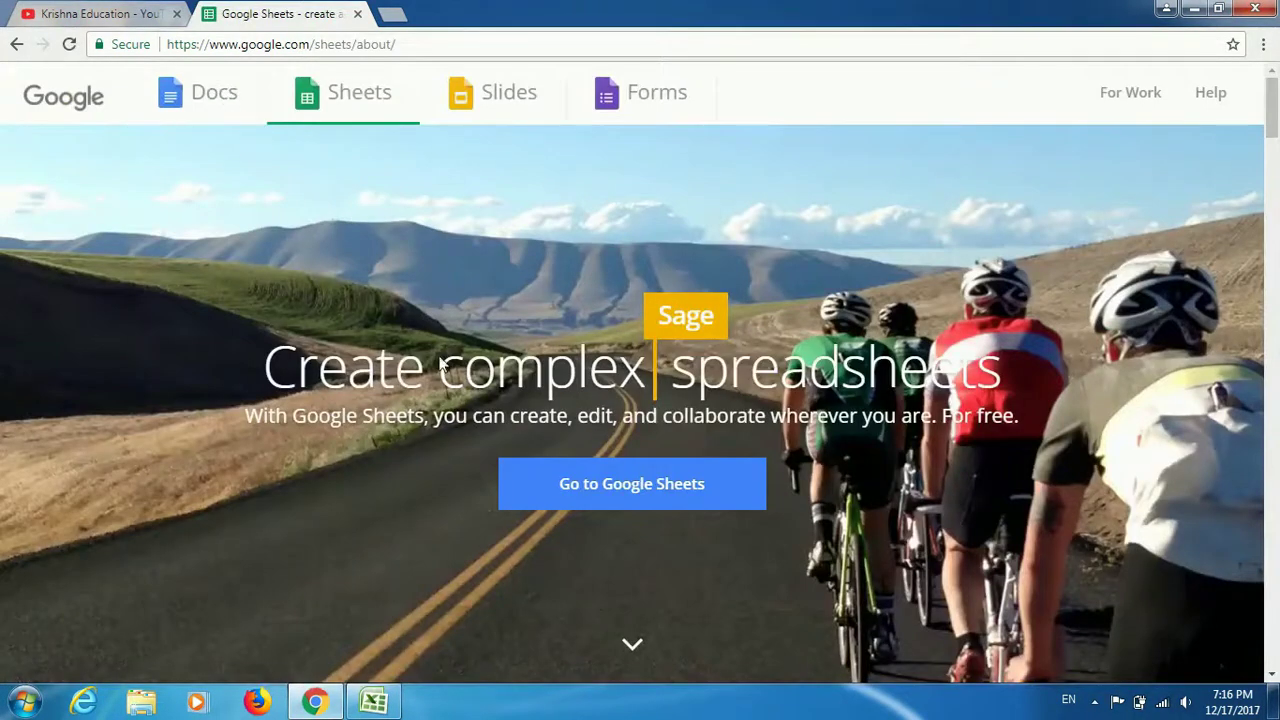
Go to the Google Sheets home page and close the English Name workbook in Excel.
{"action": "left_click", "coordinate": [631, 490]}
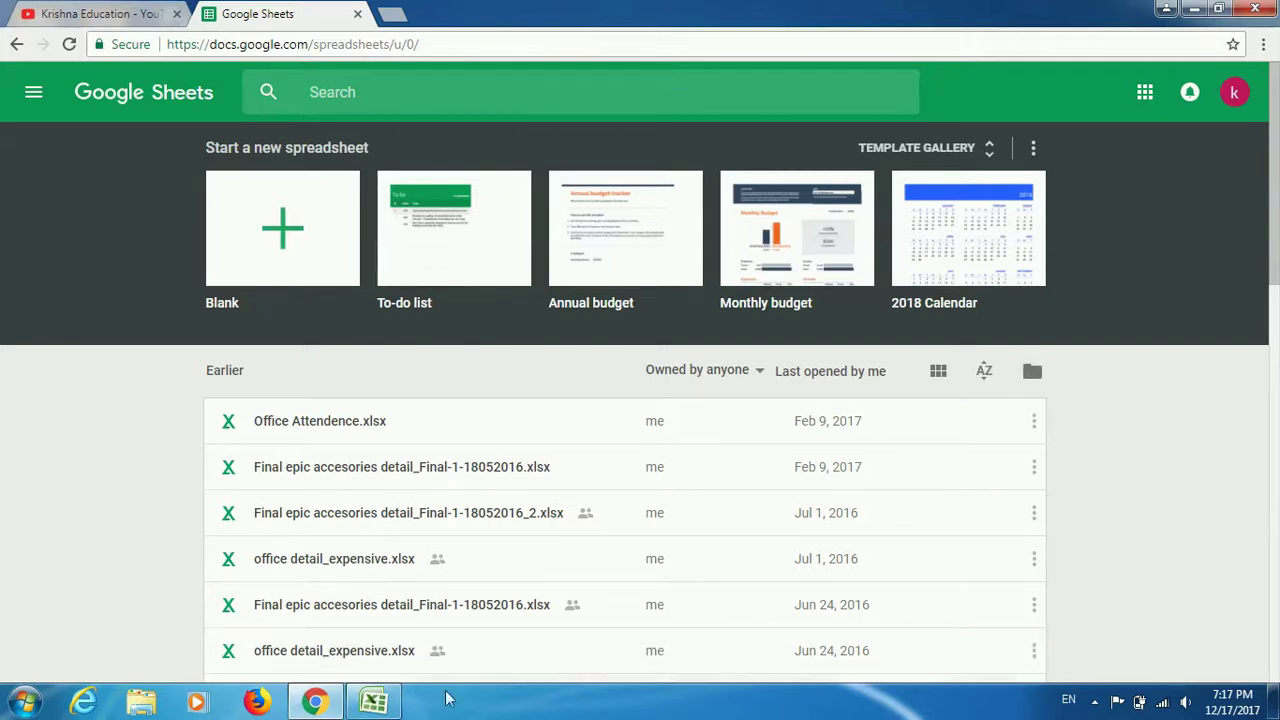
{"action": "left_click", "coordinate": [375, 703]}
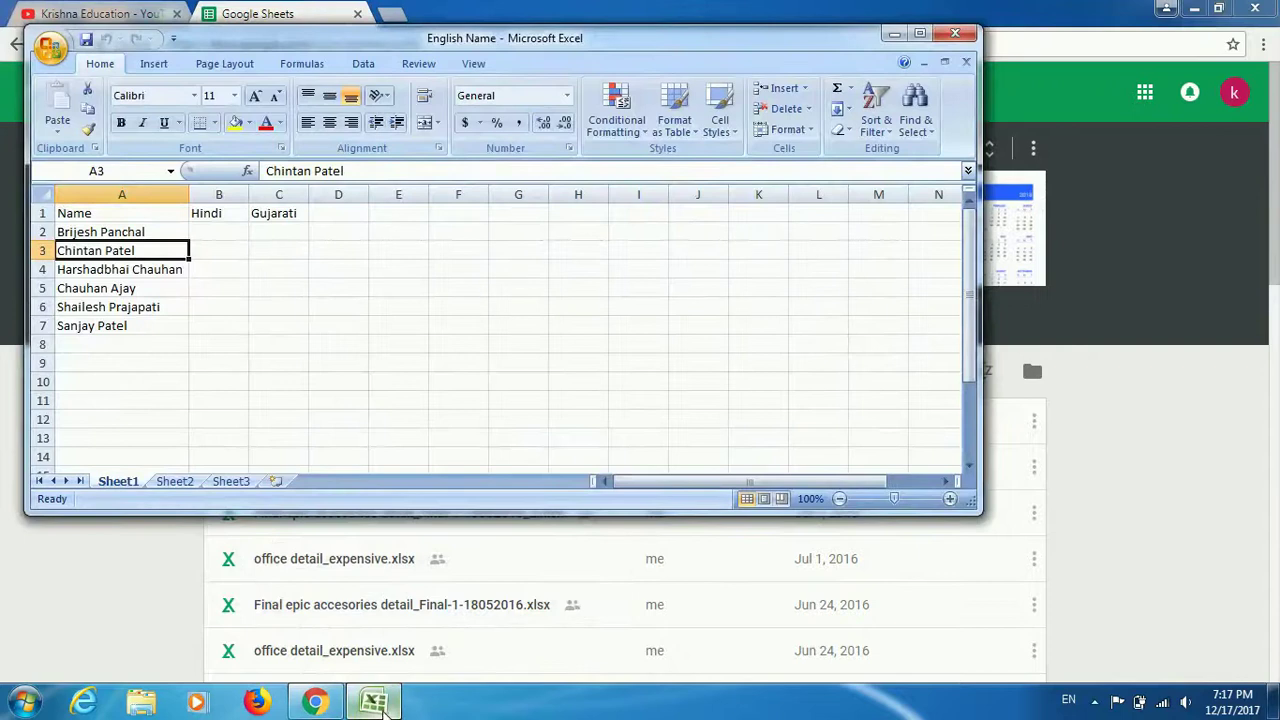
{"action": "left_click", "coordinate": [955, 34]}
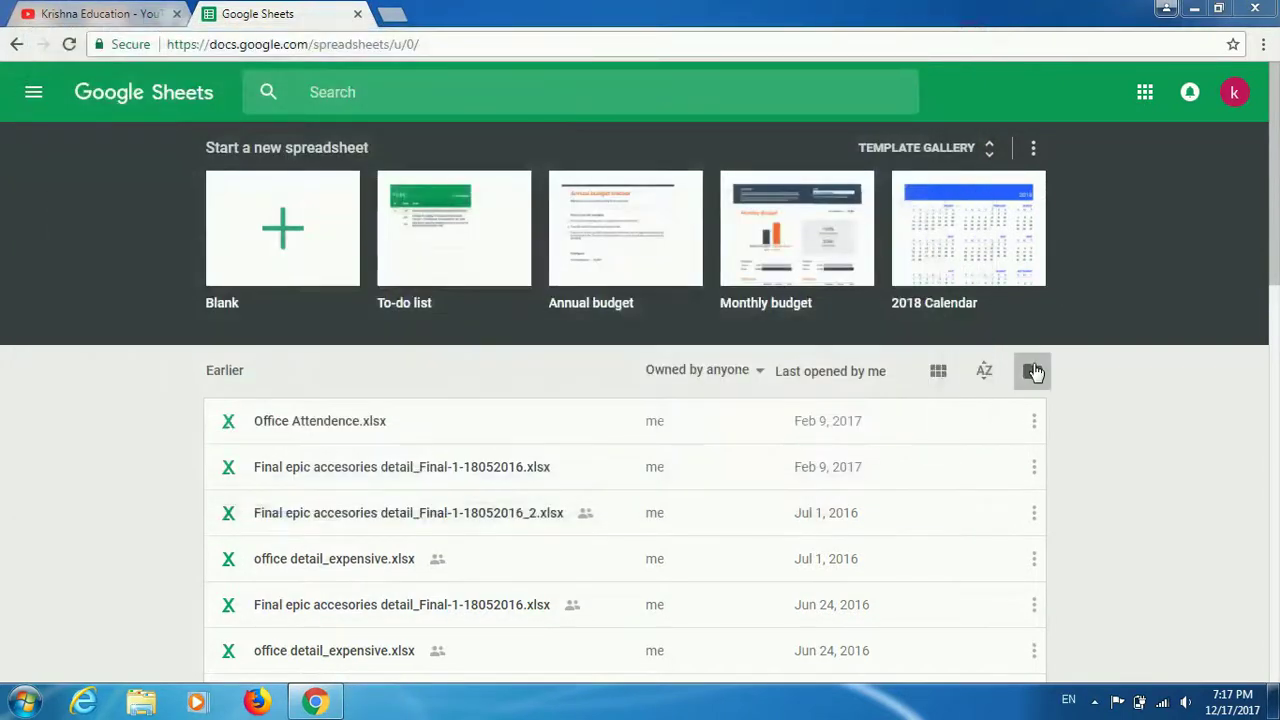
Upload the English Name file from the Desktop through the file picker's Upload option.
{"action": "left_click", "coordinate": [1033, 372]}
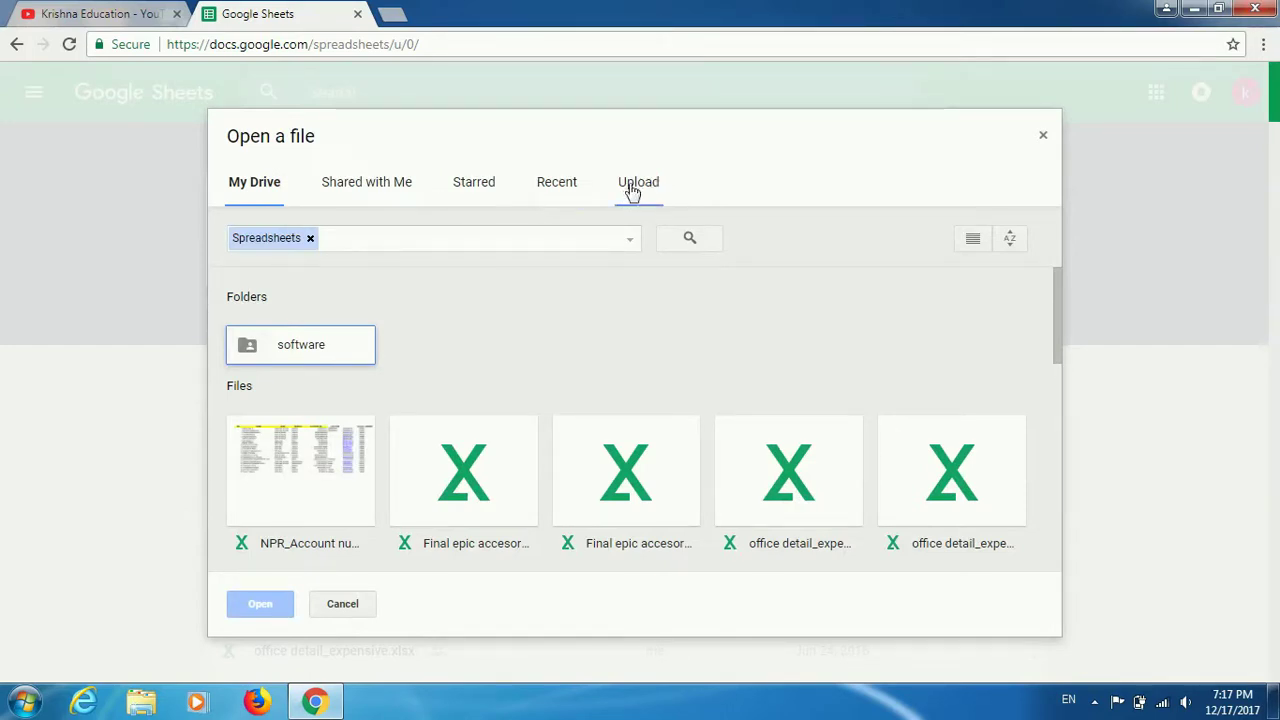
{"action": "left_click", "coordinate": [632, 190]}
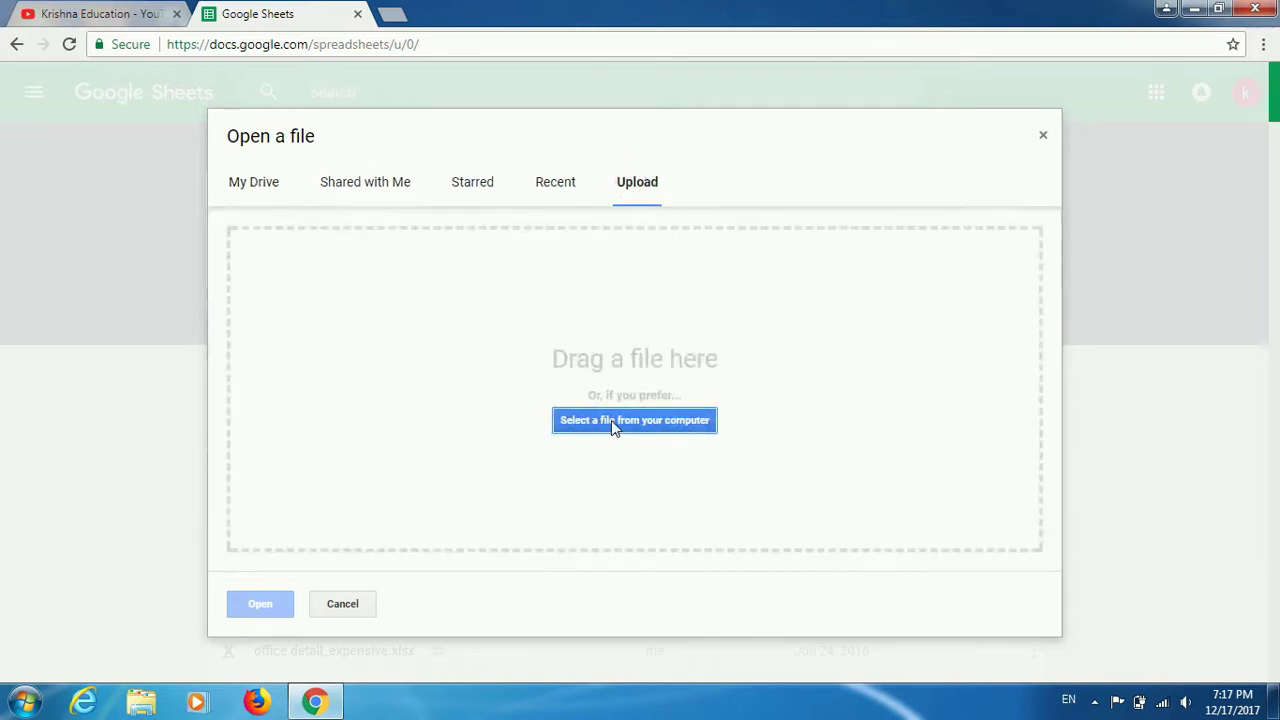
{"action": "left_click", "coordinate": [641, 426]}
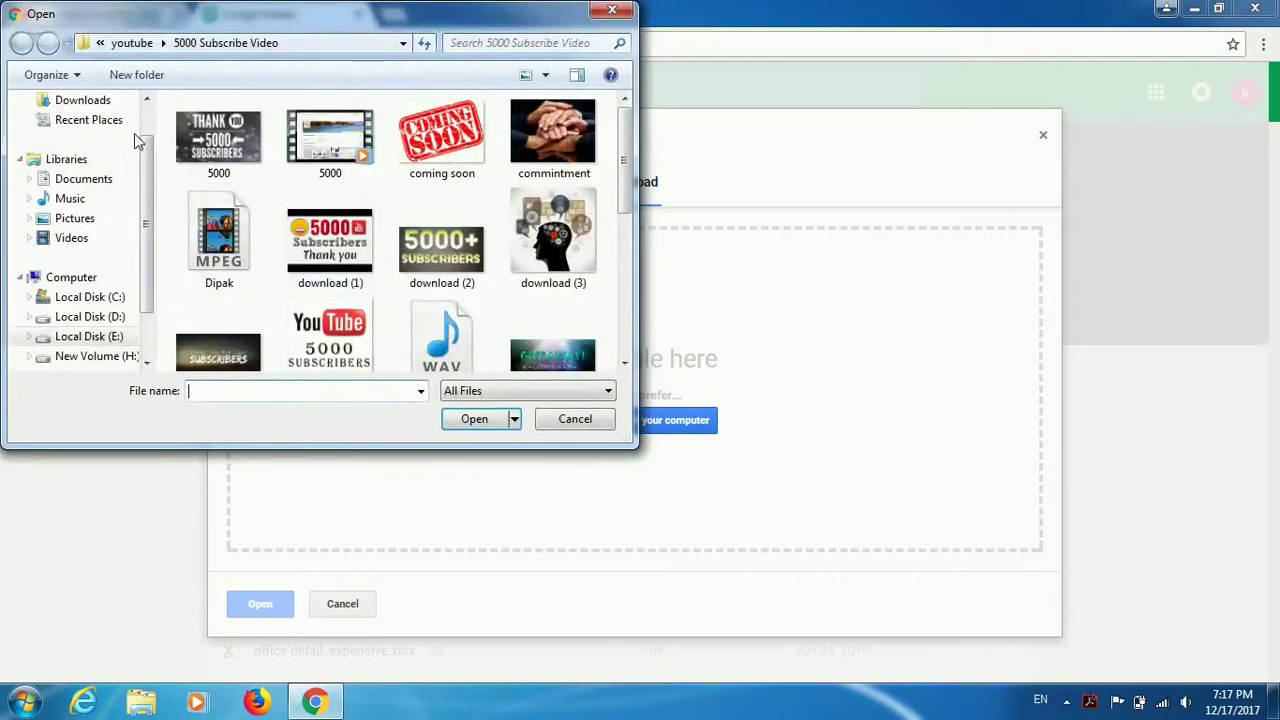
{"action": "left_click", "coordinate": [80, 129]}
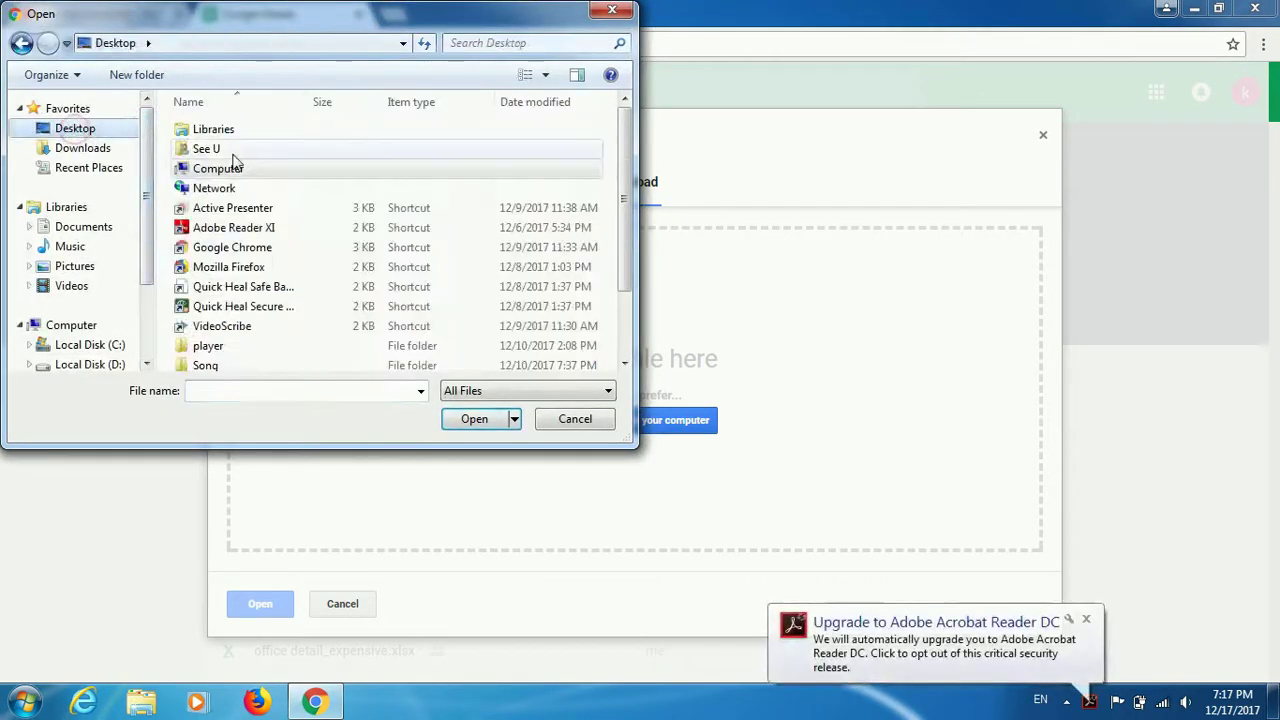
{"action": "scroll", "coordinate": [625, 175], "scroll_direction": "down", "scroll_amount": 2}
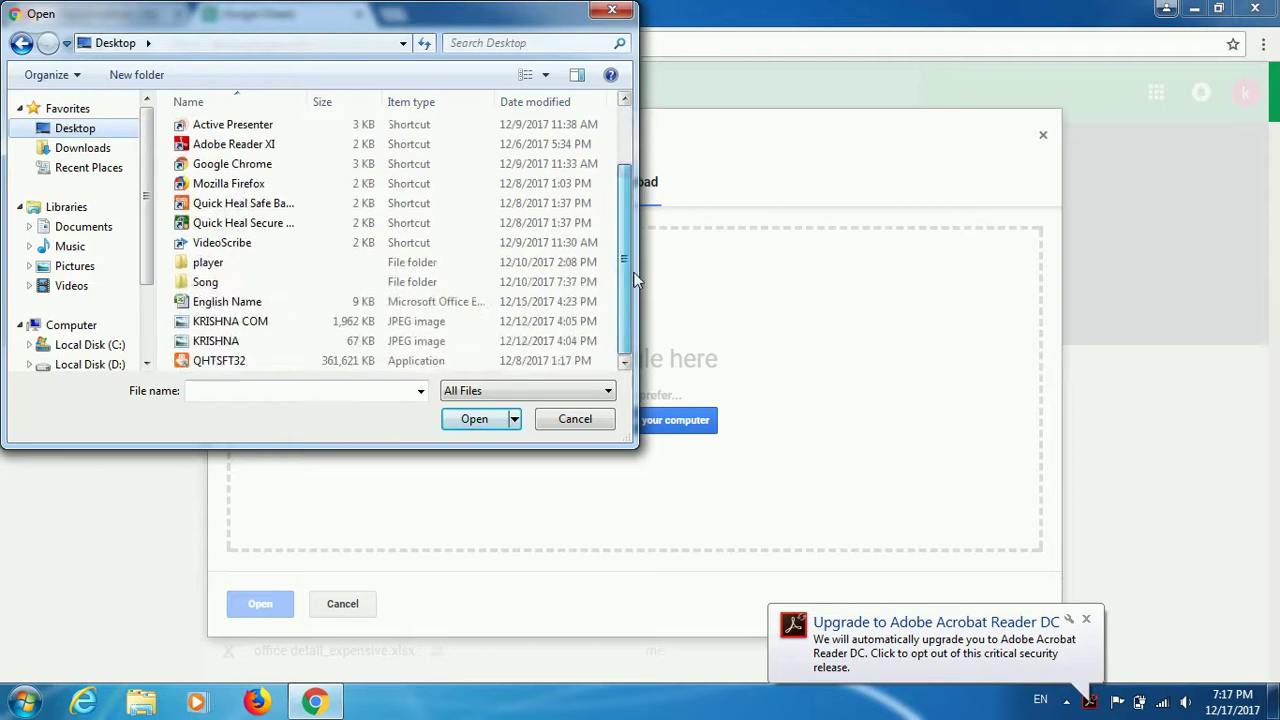
{"action": "left_click", "coordinate": [250, 302]}
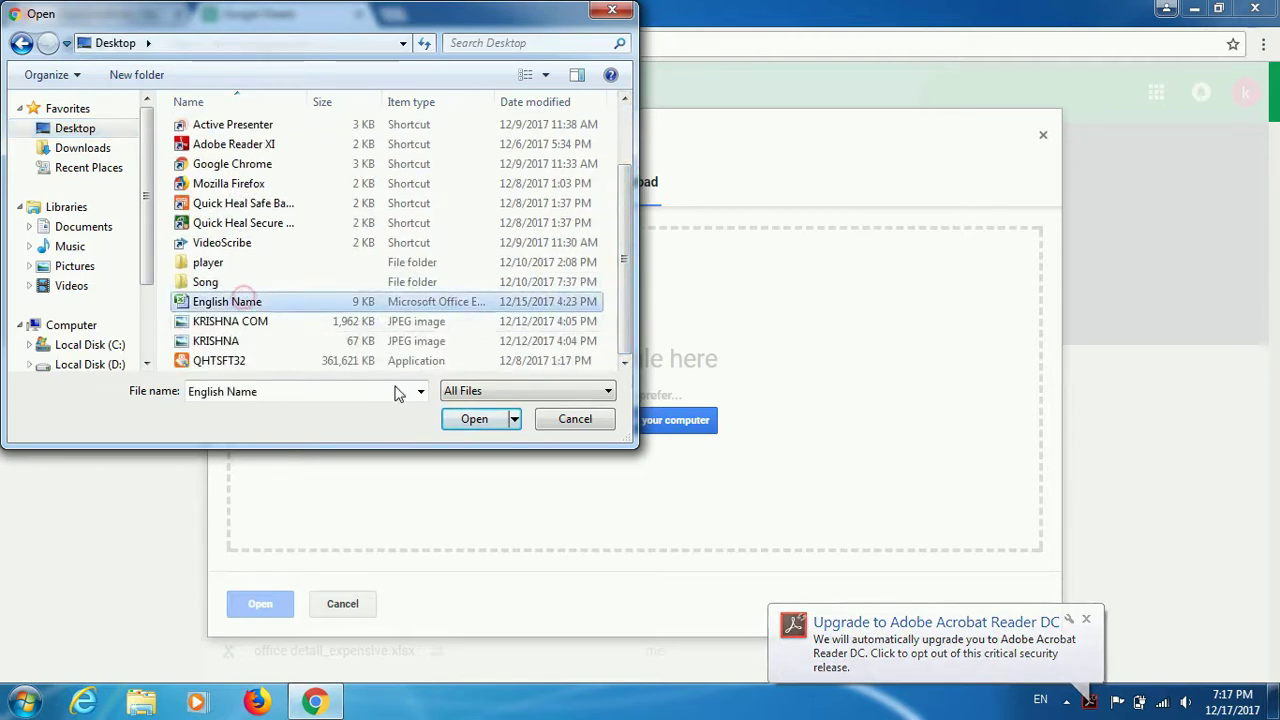
{"action": "left_click", "coordinate": [490, 420]}
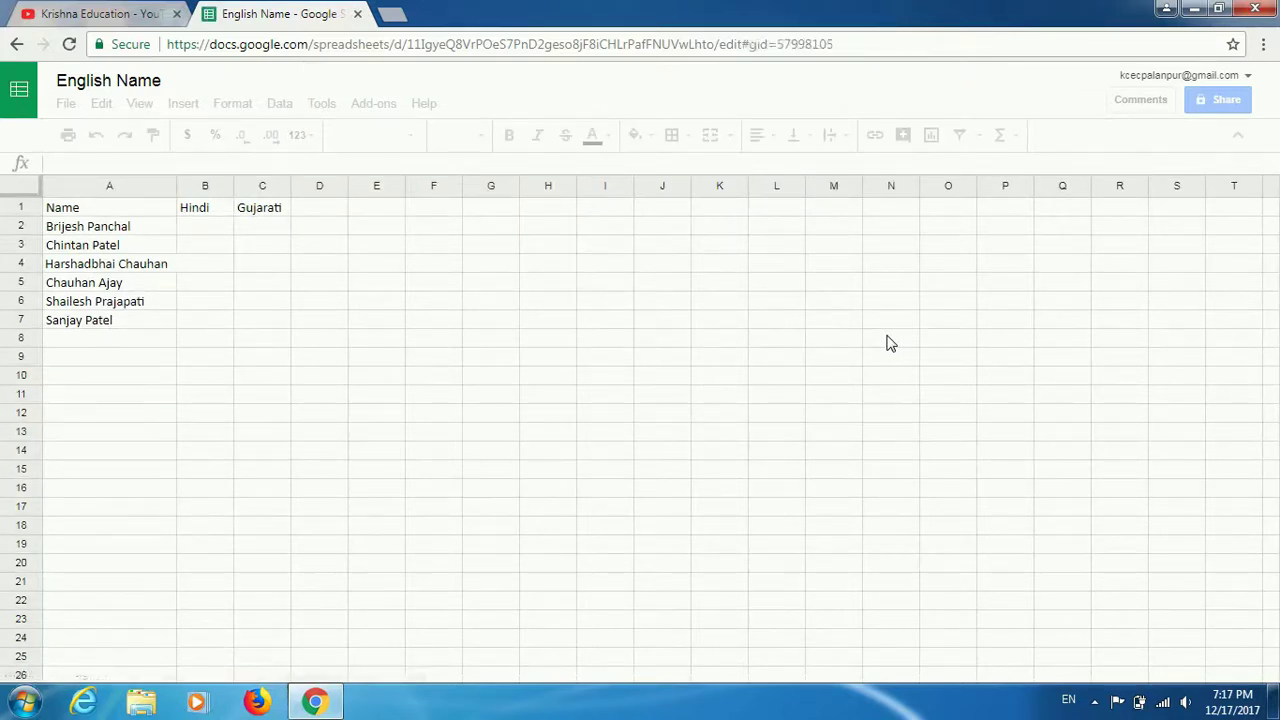
Point out the Name, Hindi and Gujarati columns A, B and C, ending on cell B2.
{"action": "left_click", "coordinate": [219, 228]}
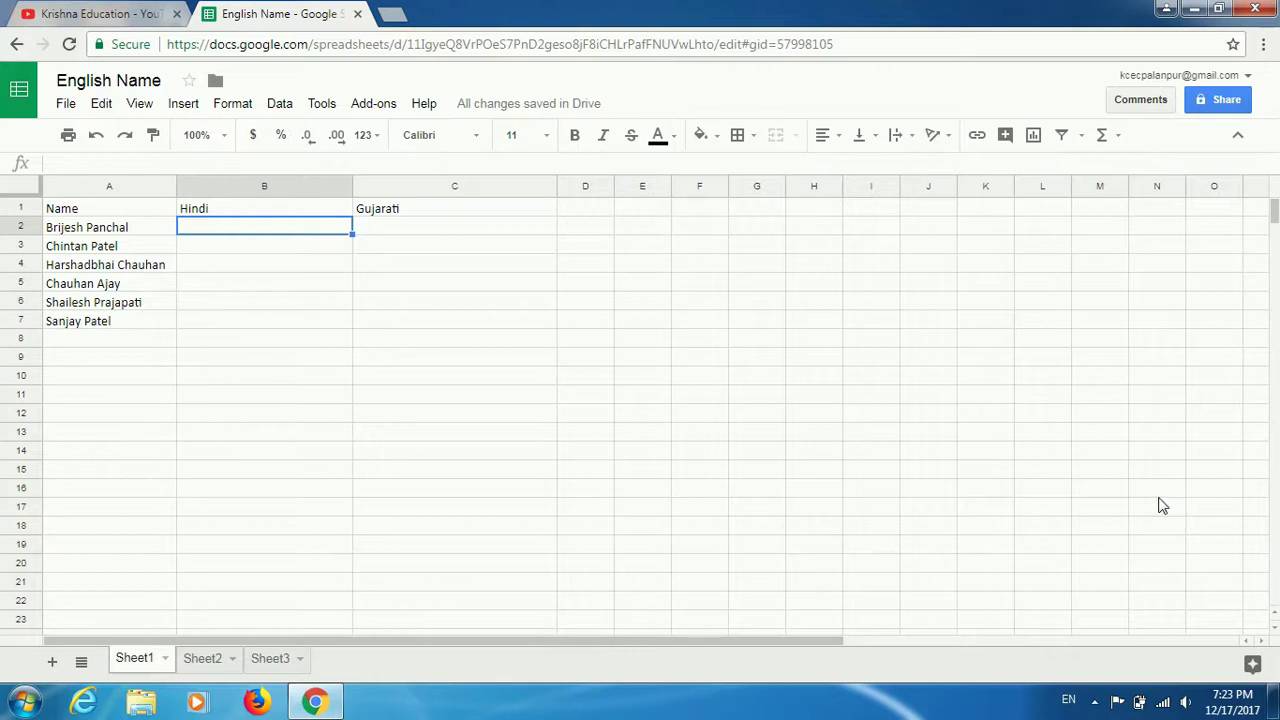
{"action": "left_click", "coordinate": [132, 183]}
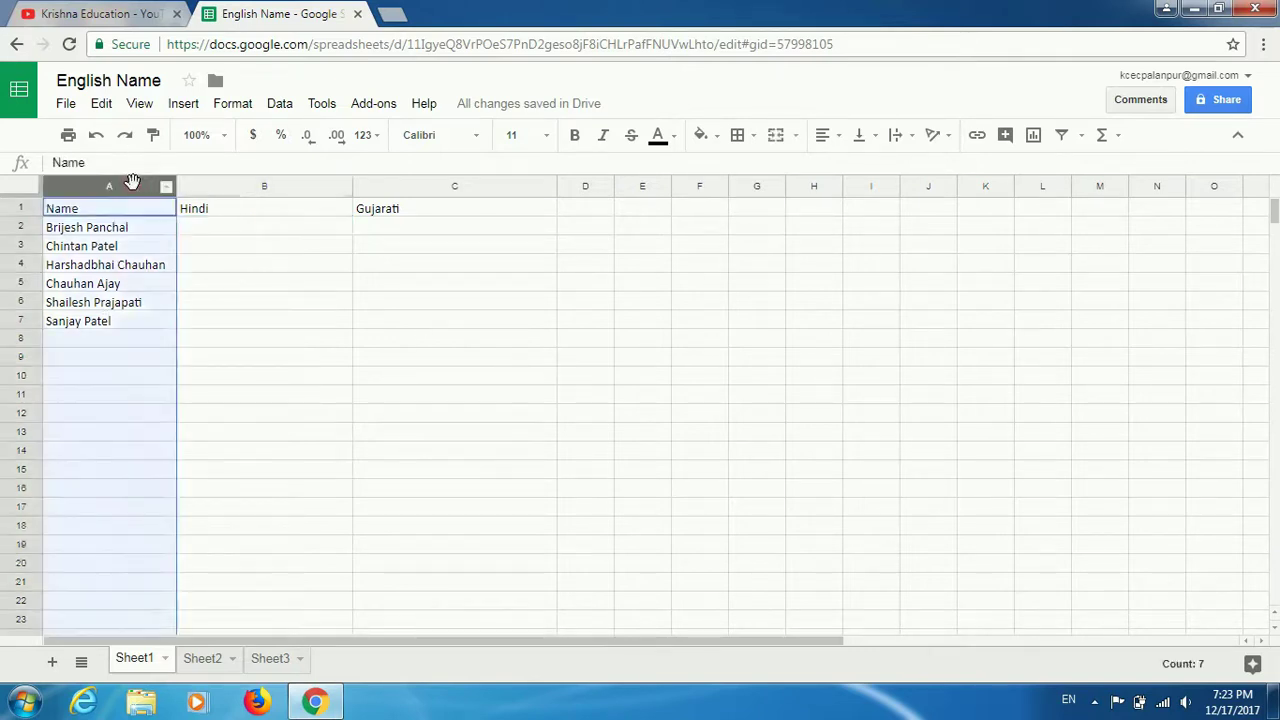
{"action": "left_click", "coordinate": [262, 181]}
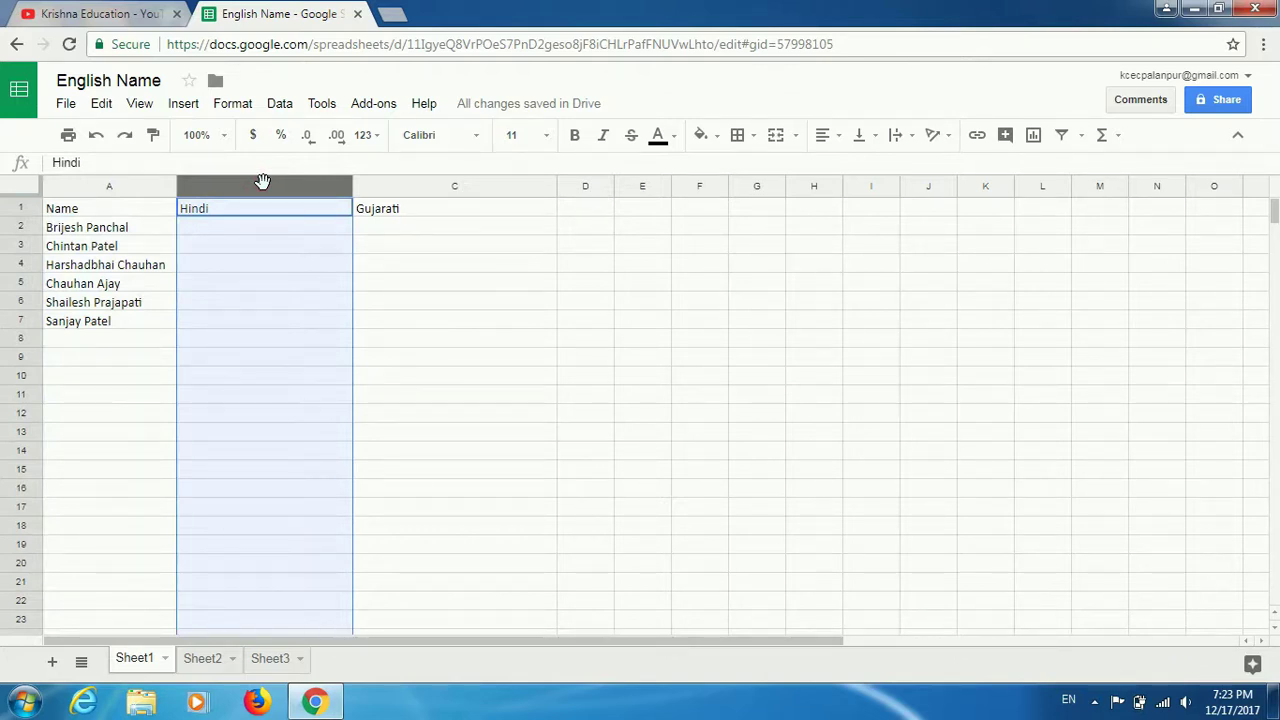
{"action": "left_click", "coordinate": [420, 190]}
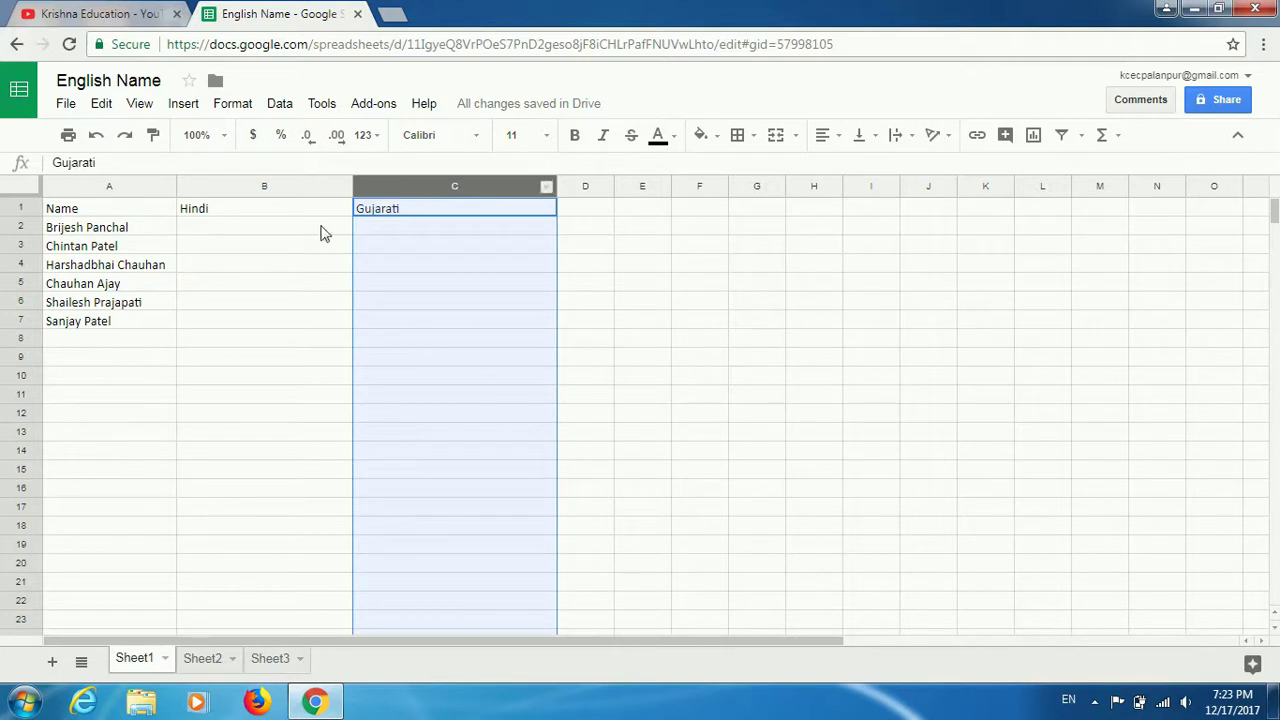
{"action": "left_click", "coordinate": [295, 232]}
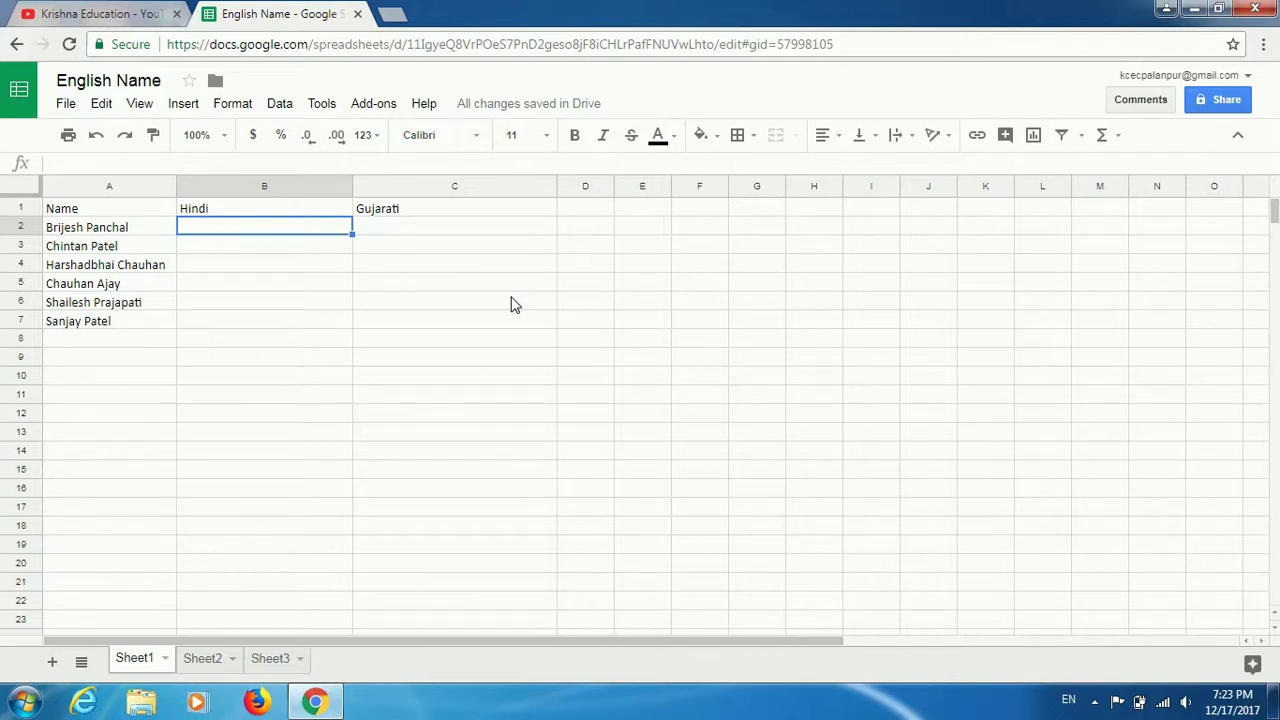
Enter =GOOGLETRANSLATE(a2,"EN","HI") in B2, dismissing the Windows colour-scheme popup.
{"action": "type", "text": "="}
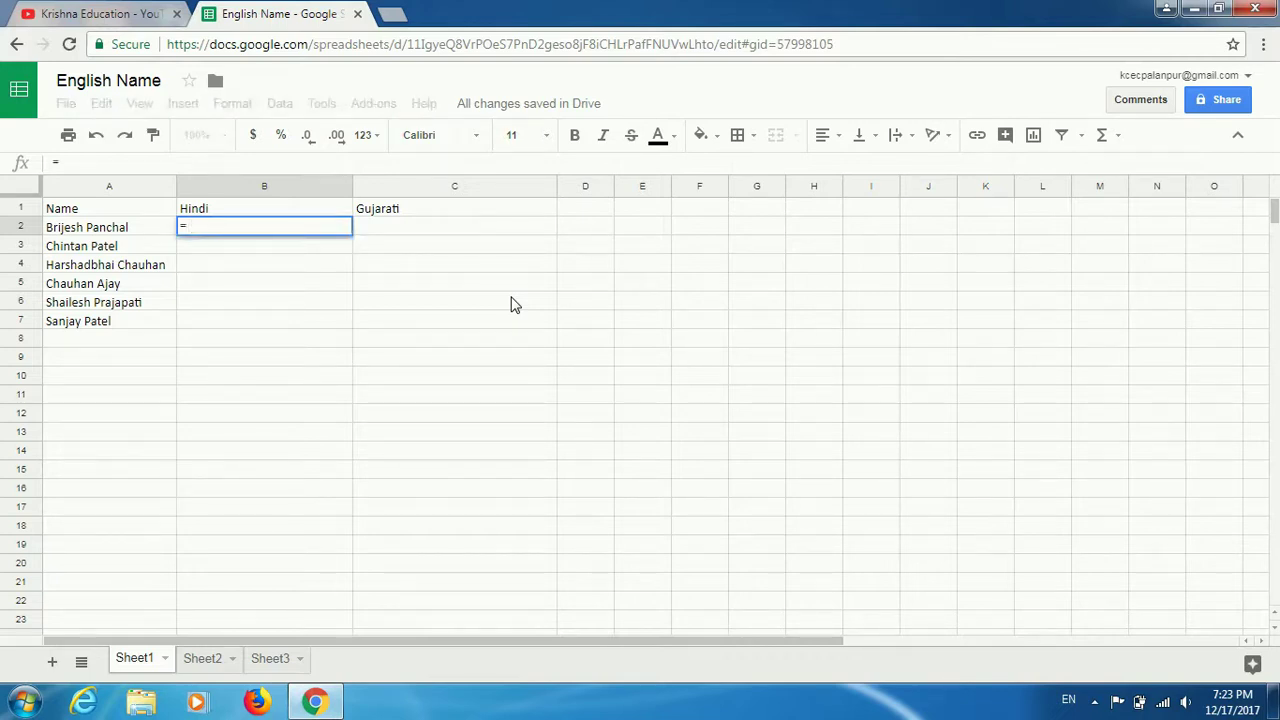
{"action": "type", "text": "goo"}
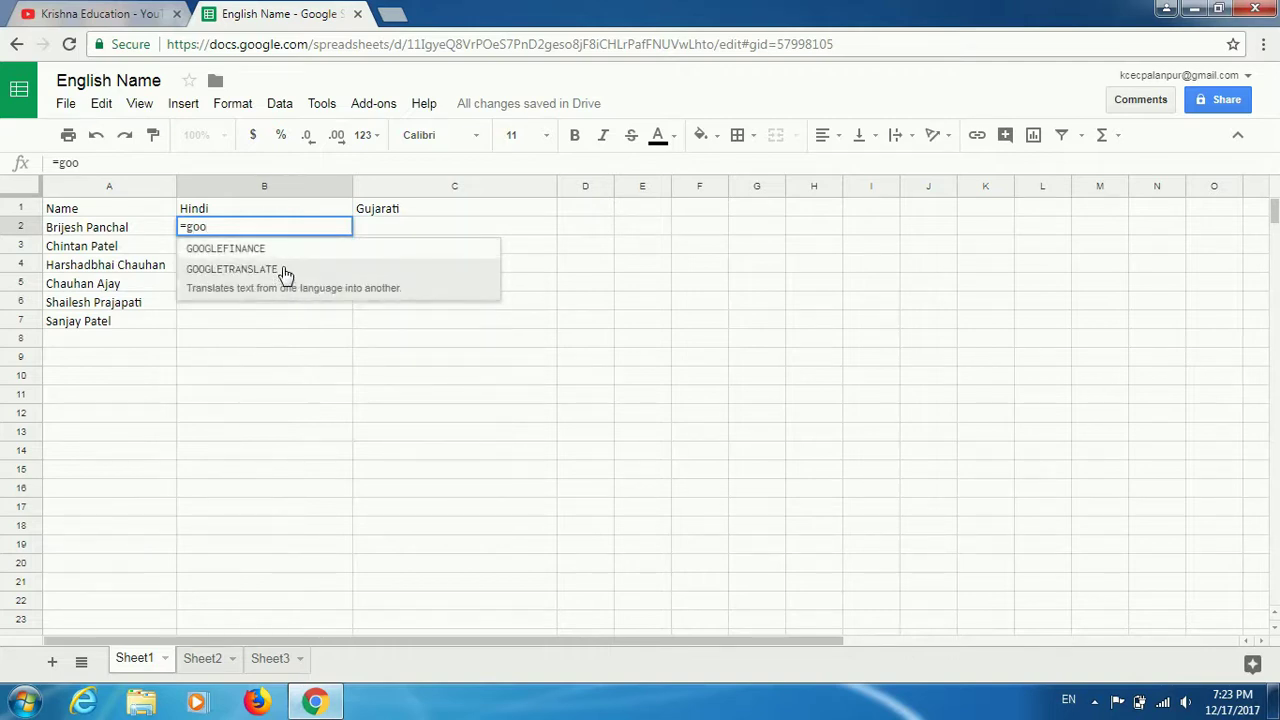
{"action": "left_click", "coordinate": [284, 270]}
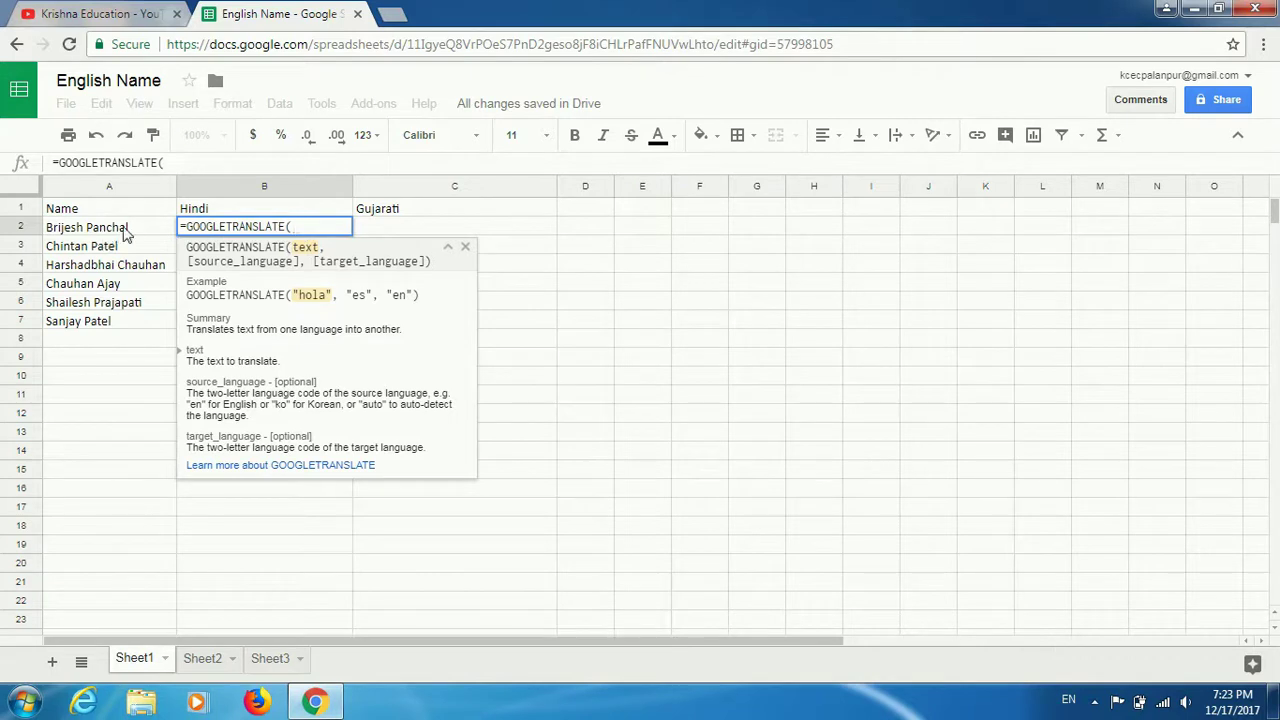
{"action": "type", "text": "a2"}
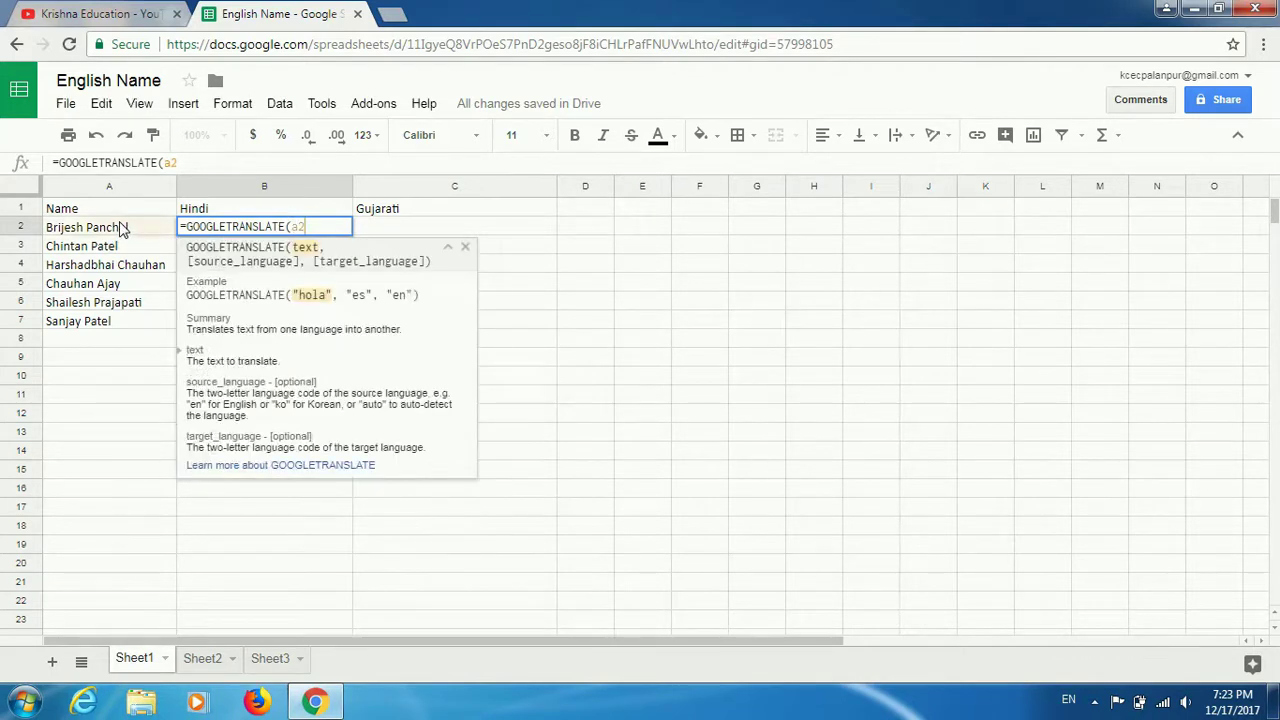
{"action": "type", "text": ","}
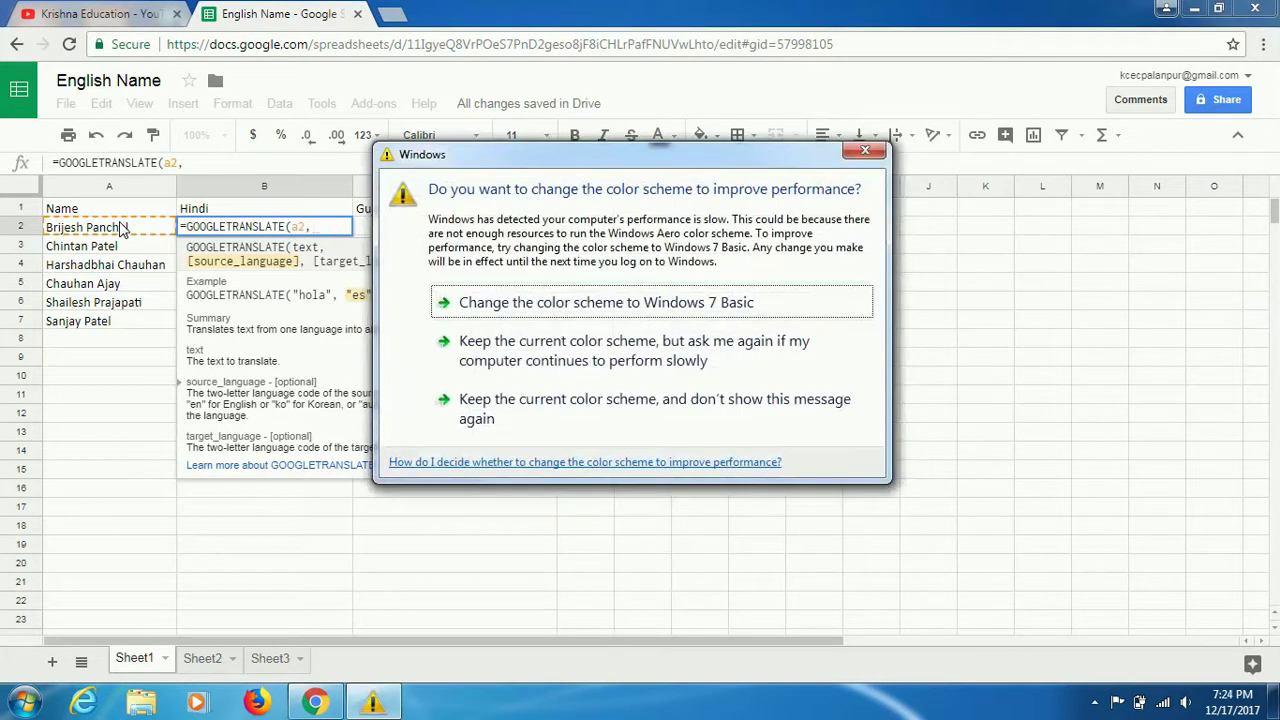
{"action": "left_click", "coordinate": [865, 151]}
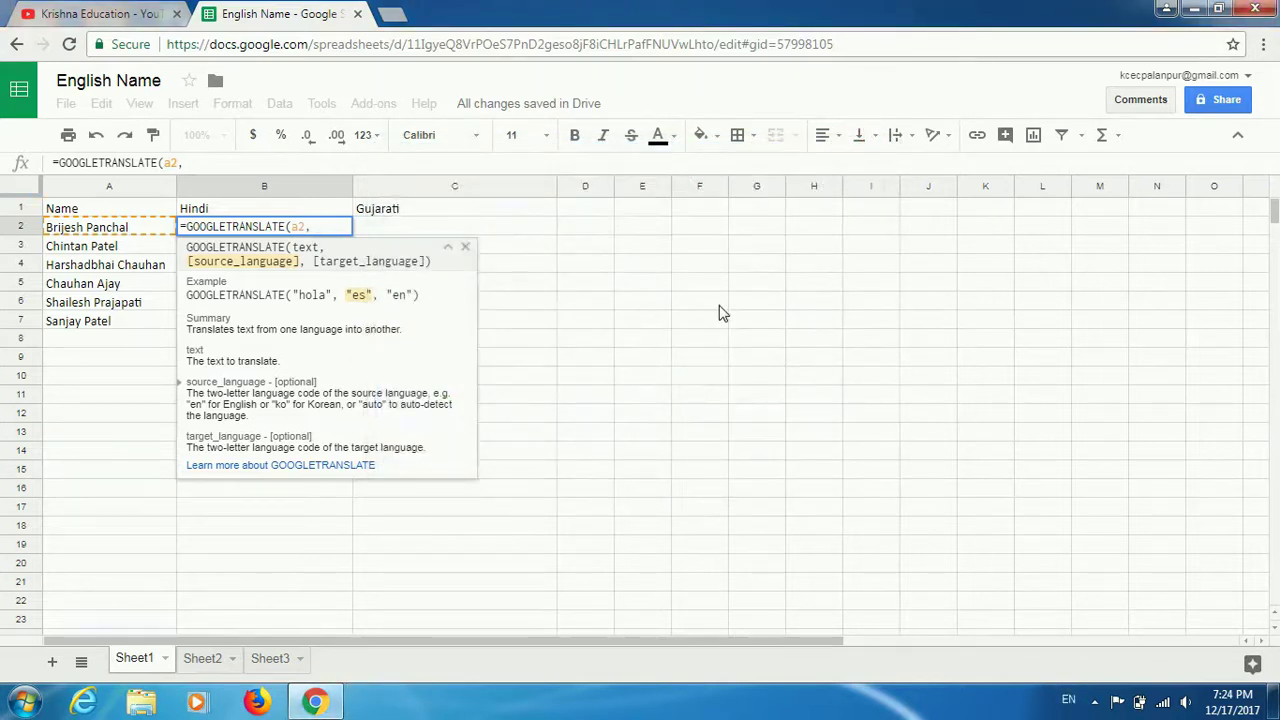
{"action": "type", "text": "\""}
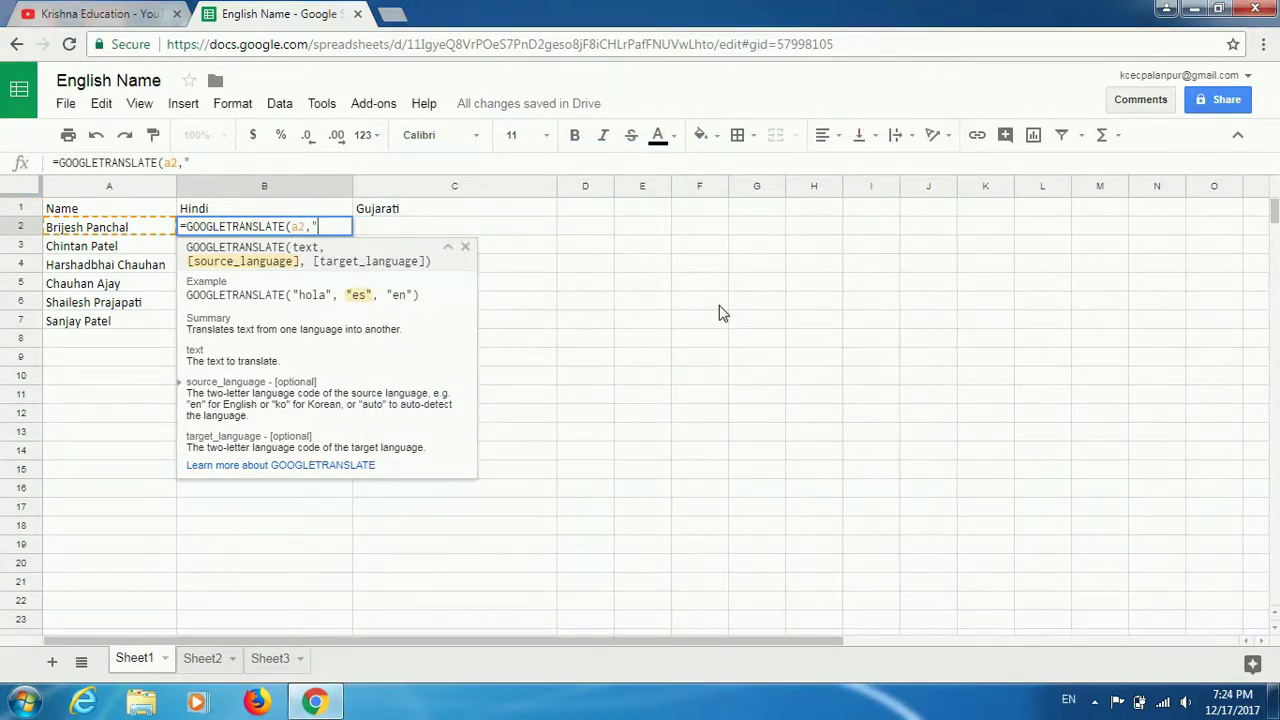
{"action": "type", "text": "EN\""}
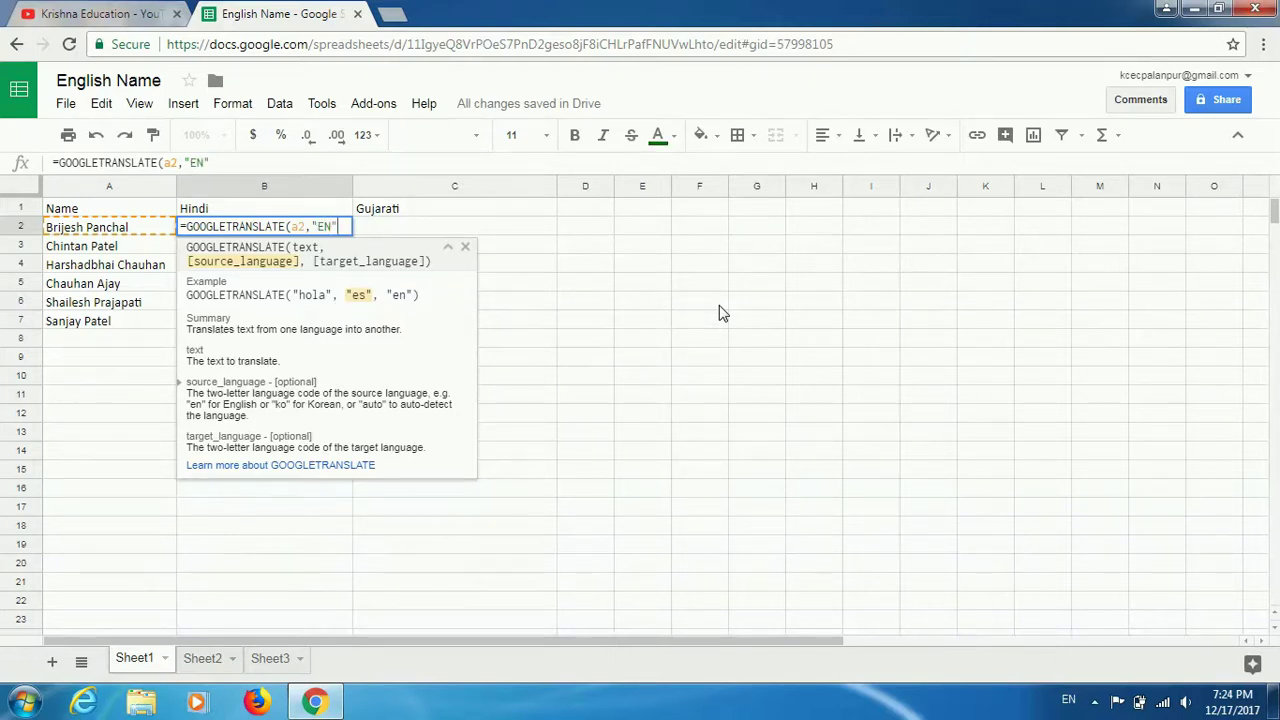
{"action": "type", "text": ","}
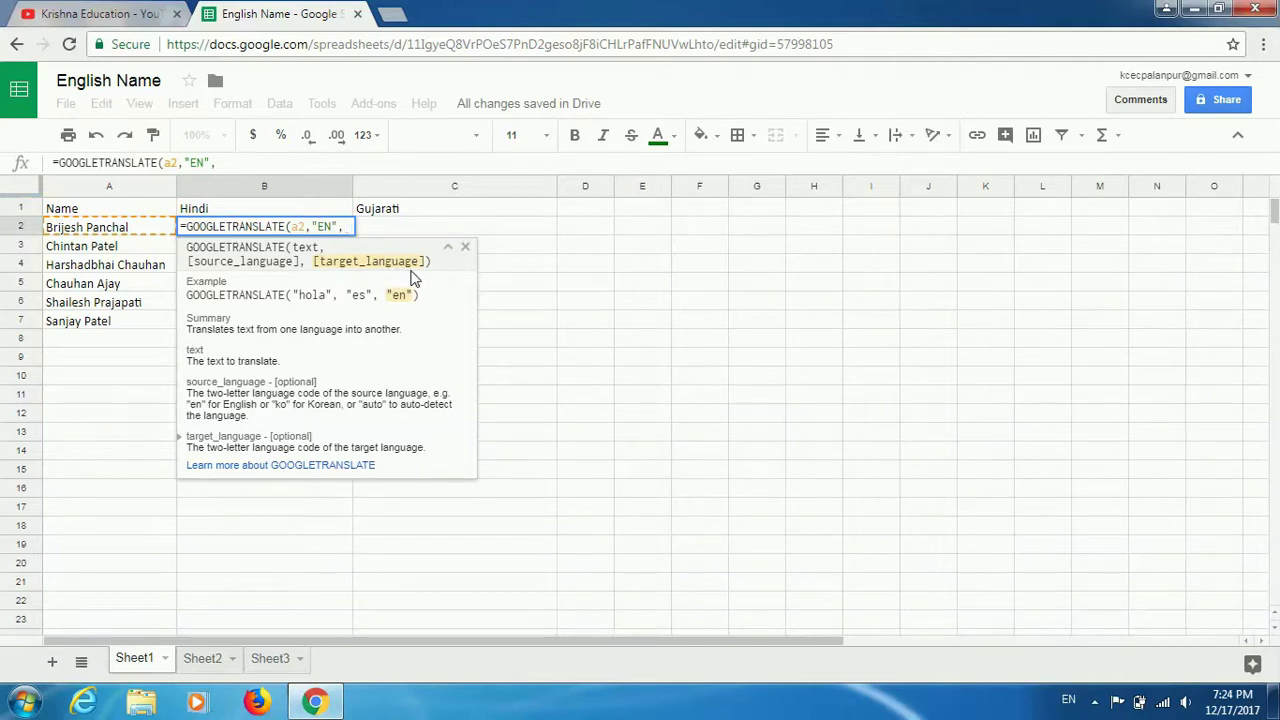
{"action": "type", "text": "\""}
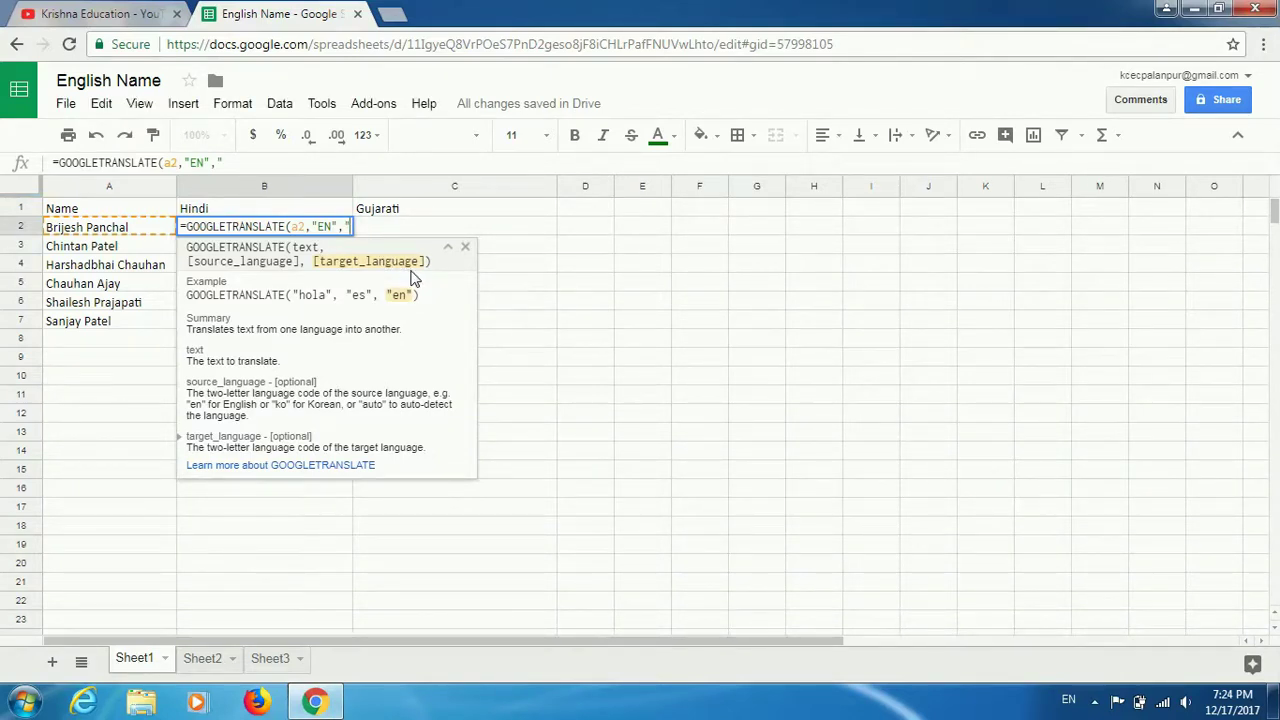
{"action": "type", "text": "HI"}
{"action": "type", "text": "\""}
{"action": "type", "text": ")"}
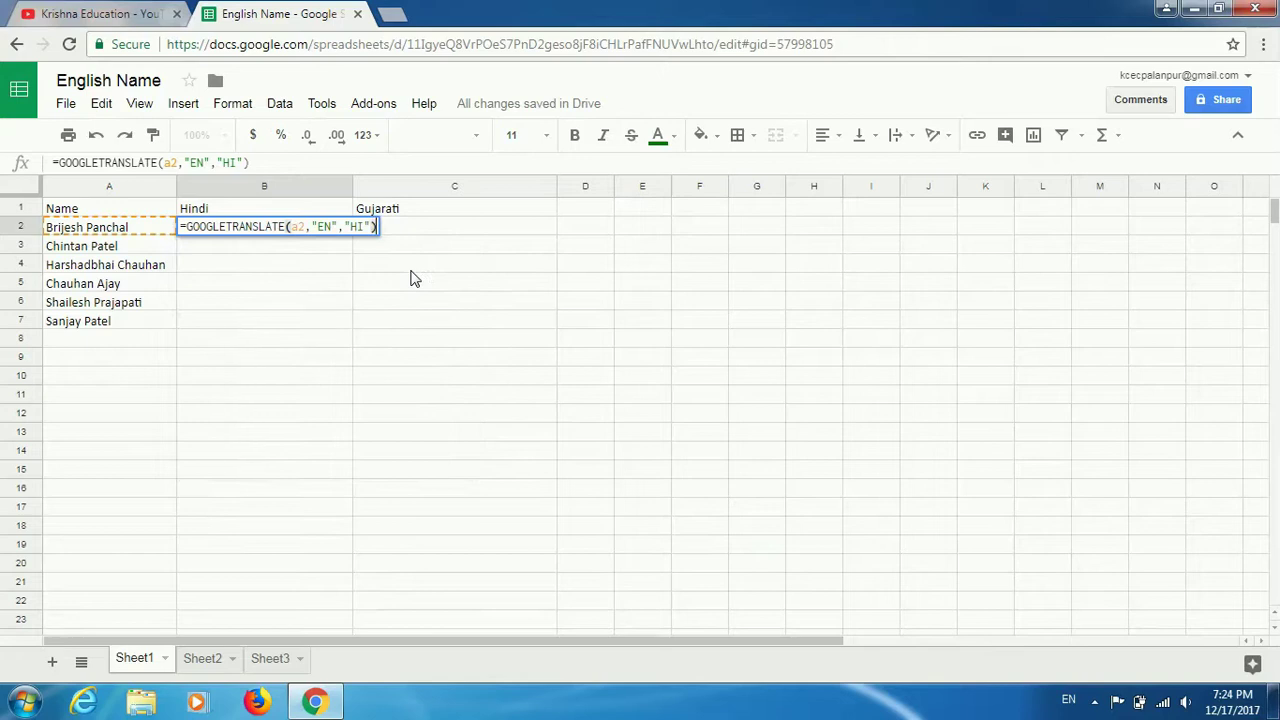
{"action": "key", "text": "Return"}
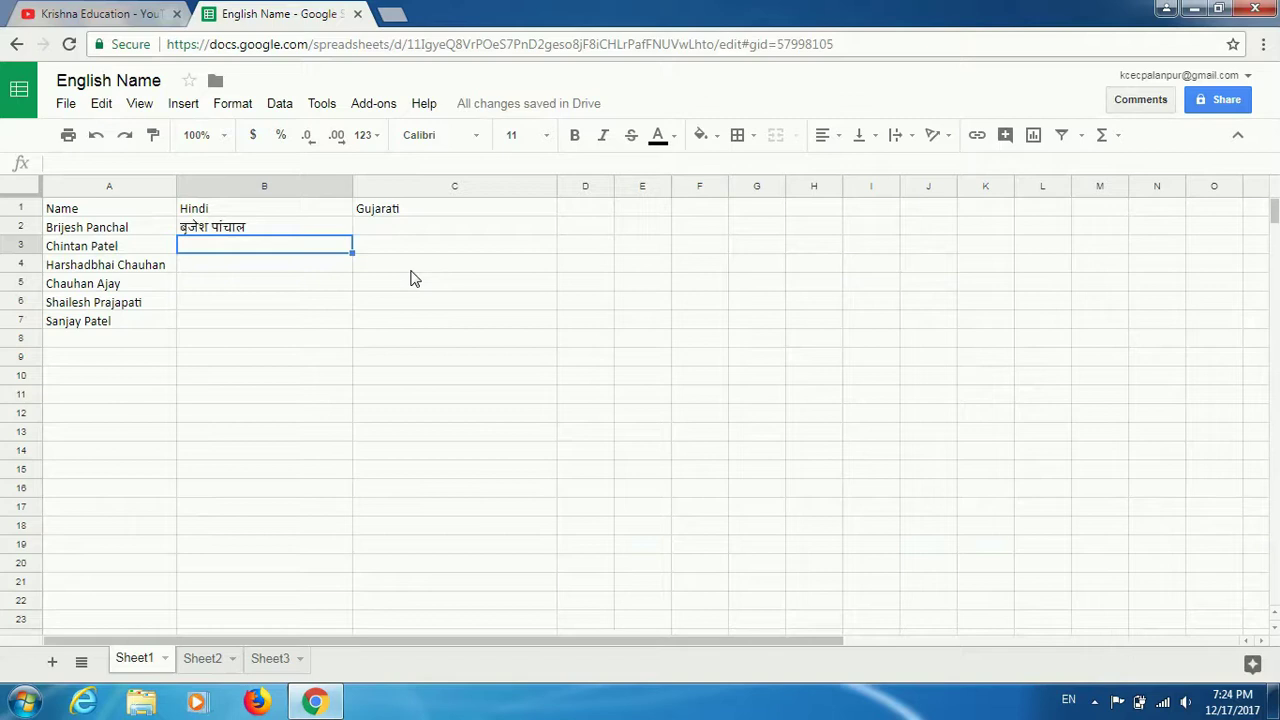
Fill B2's Hindi formula down through B7, then select C2.
{"action": "left_click", "coordinate": [296, 229]}
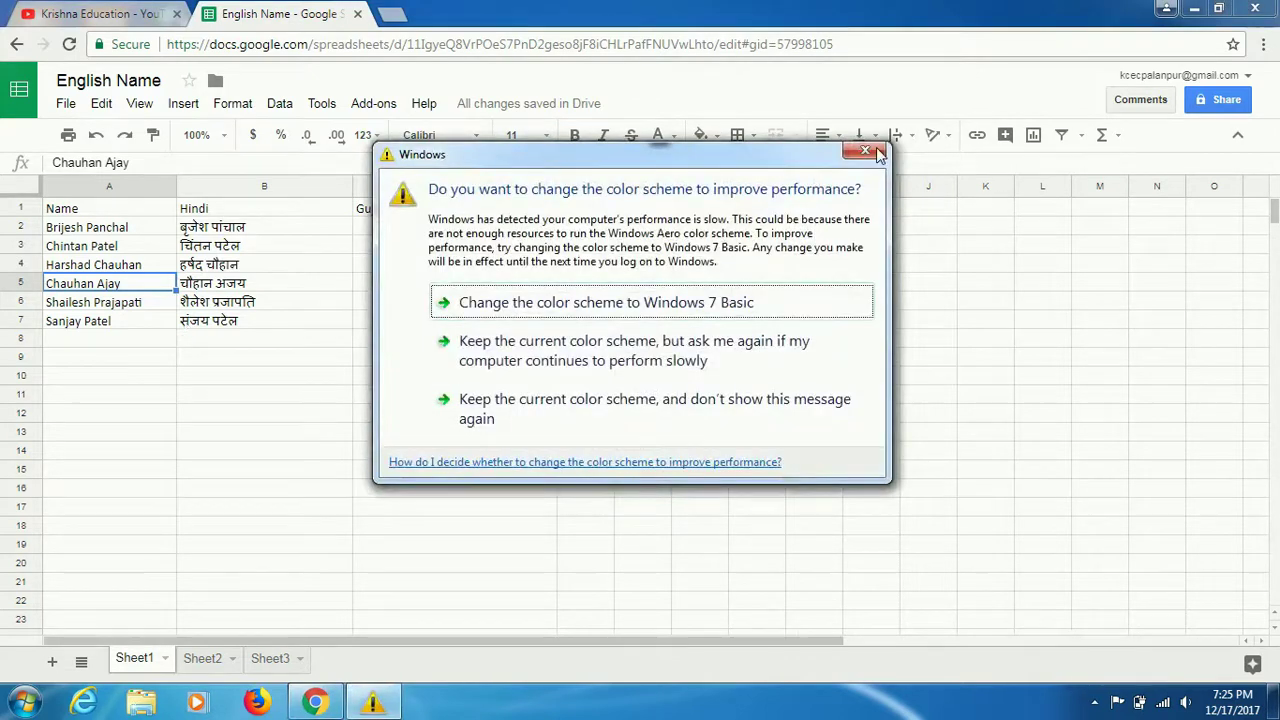
{"action": "left_click", "coordinate": [878, 150]}
{"action": "left_click", "coordinate": [462, 228]}
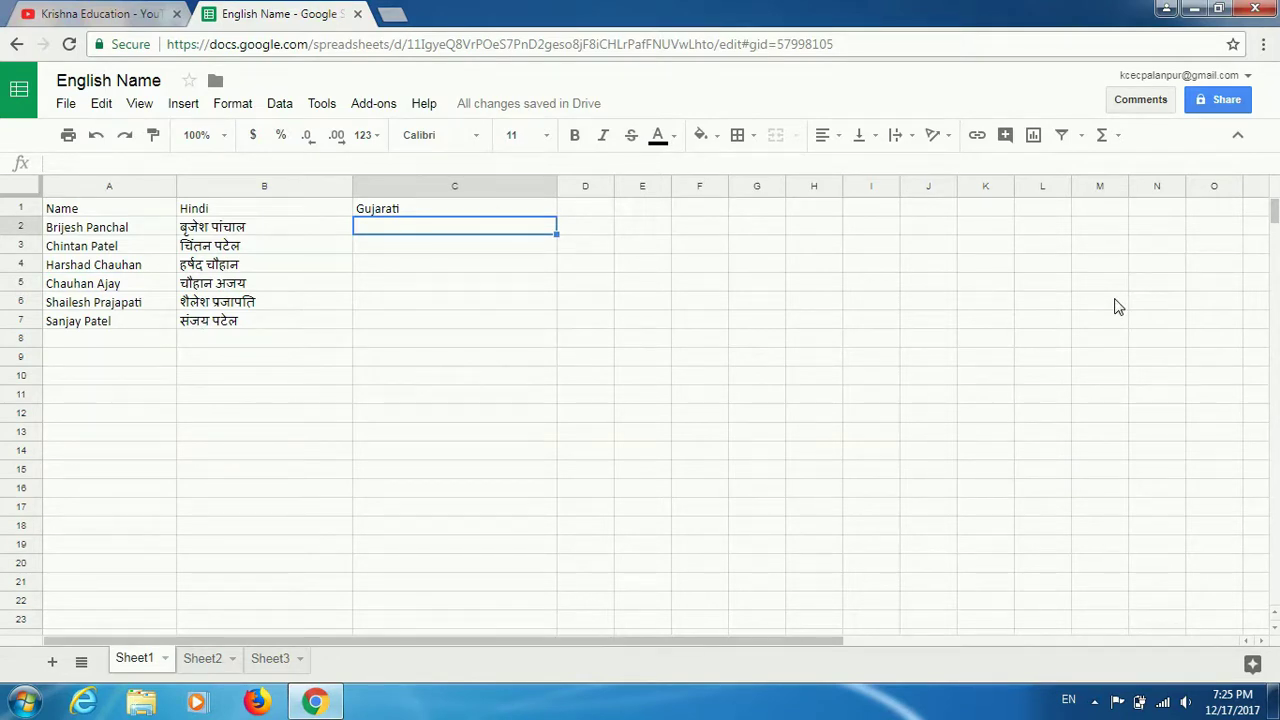
Enter =GOOGLETRANSLATE(a2,"en","gu") in C2 for the Gujarati translation.
{"action": "type", "text": "="}
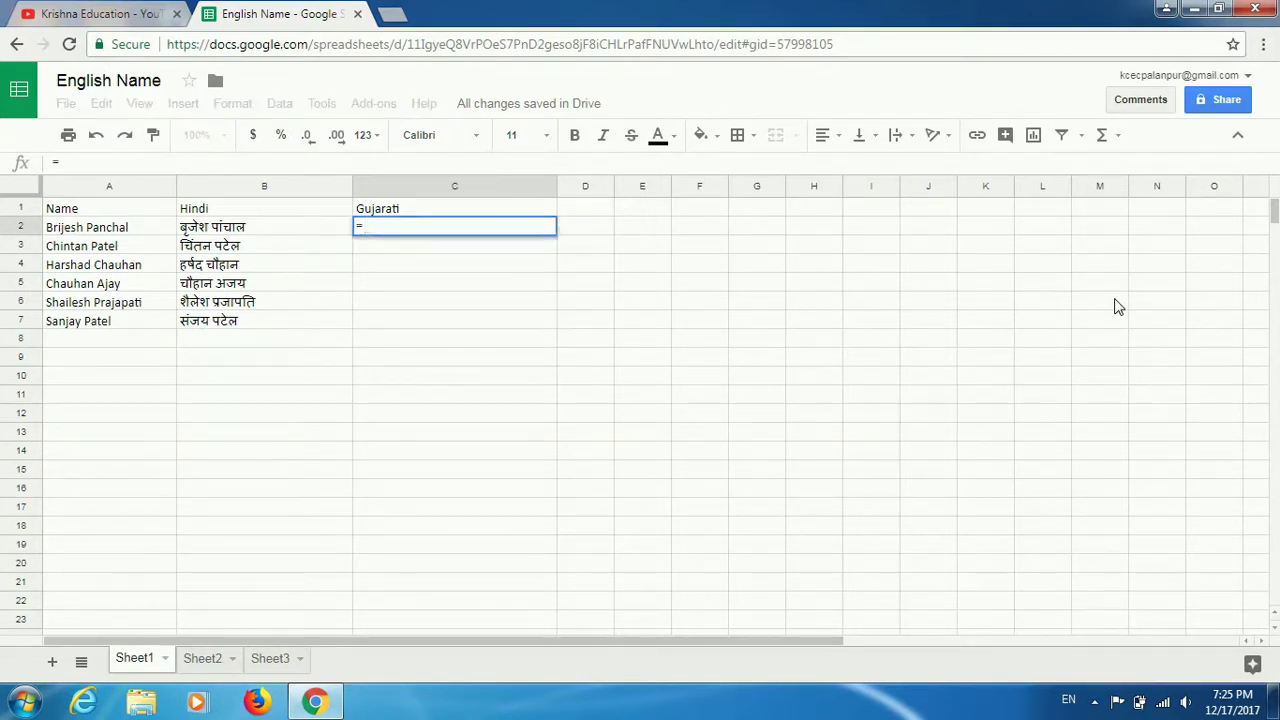
{"action": "type", "text": "goo"}
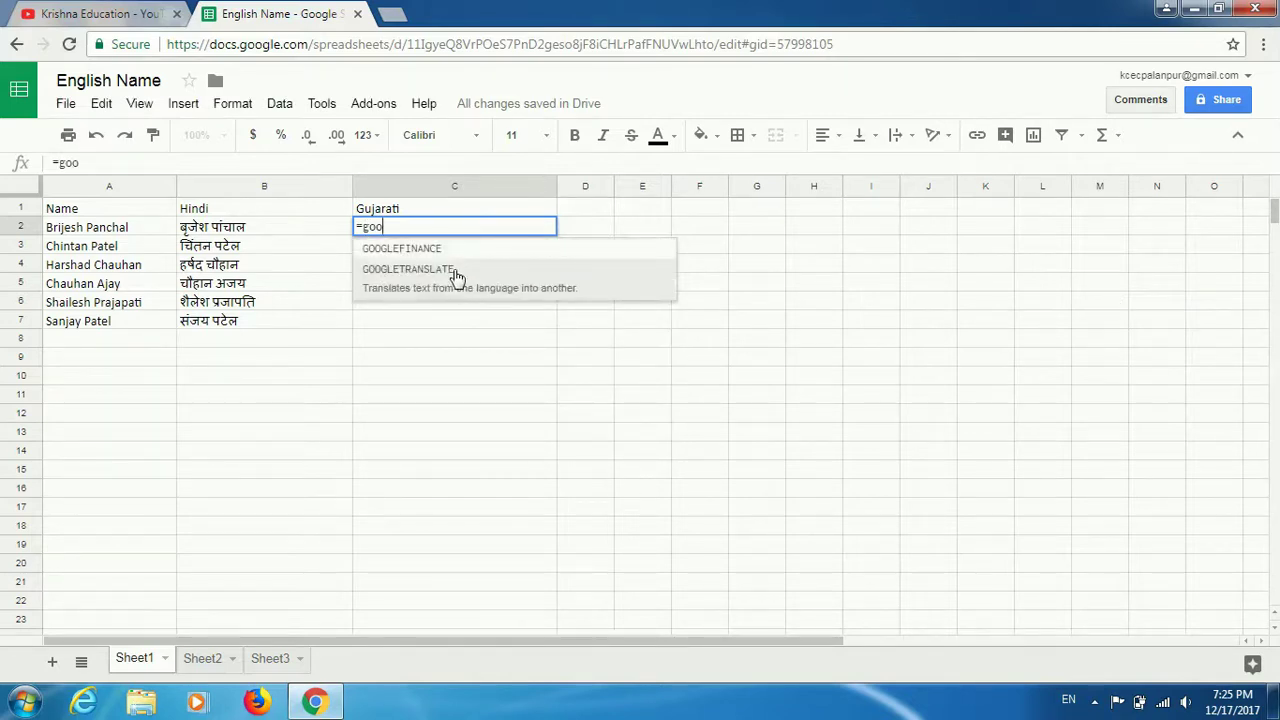
{"action": "left_click", "coordinate": [455, 272]}
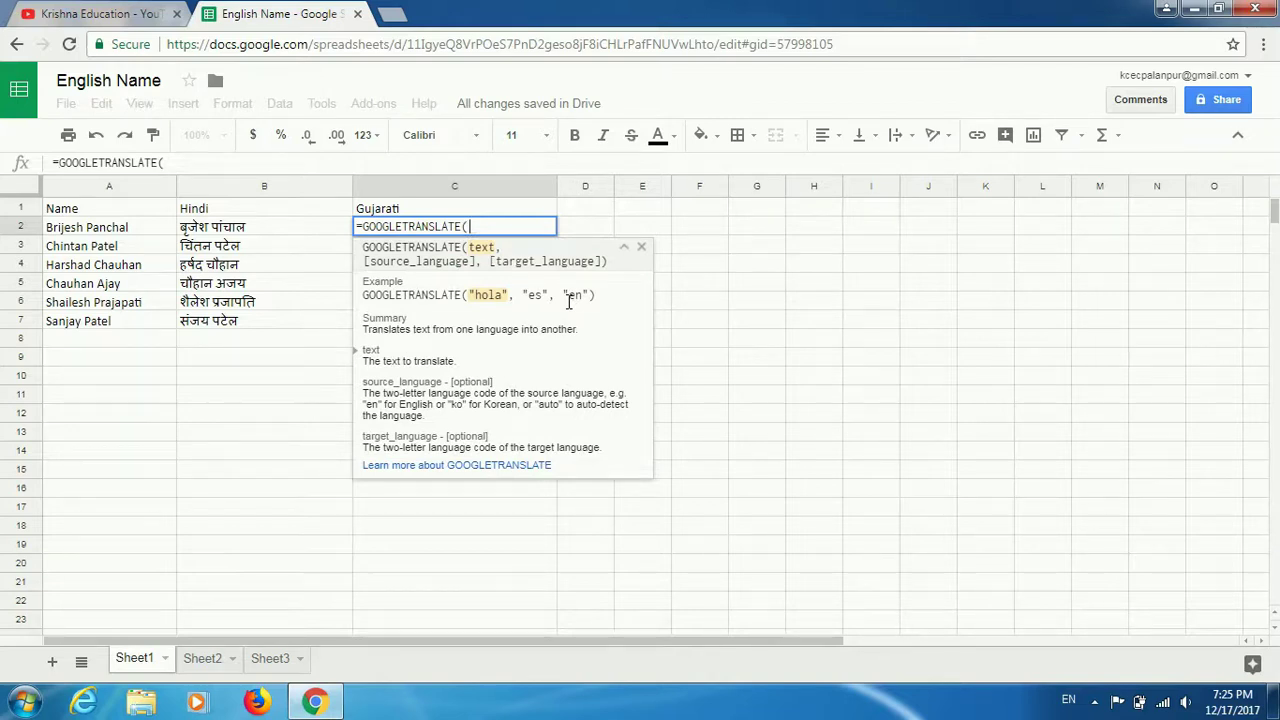
{"action": "type", "text": "a2"}
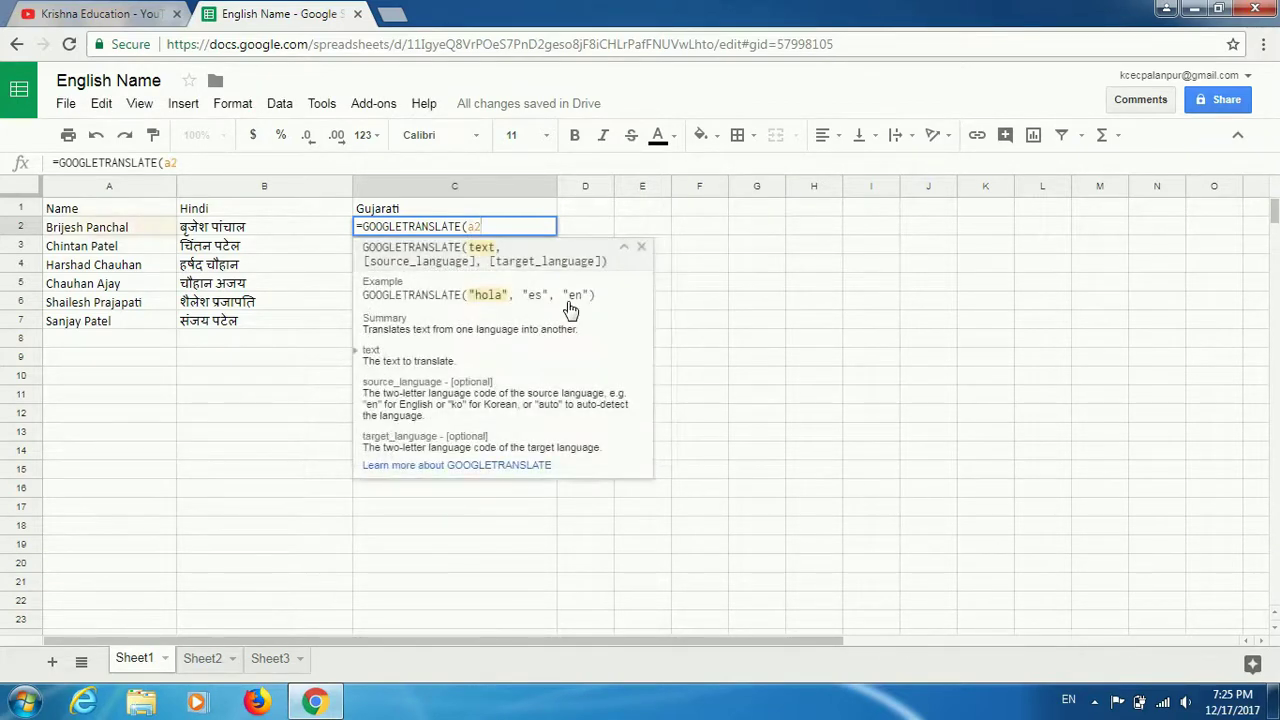
{"action": "type", "text": ", "}
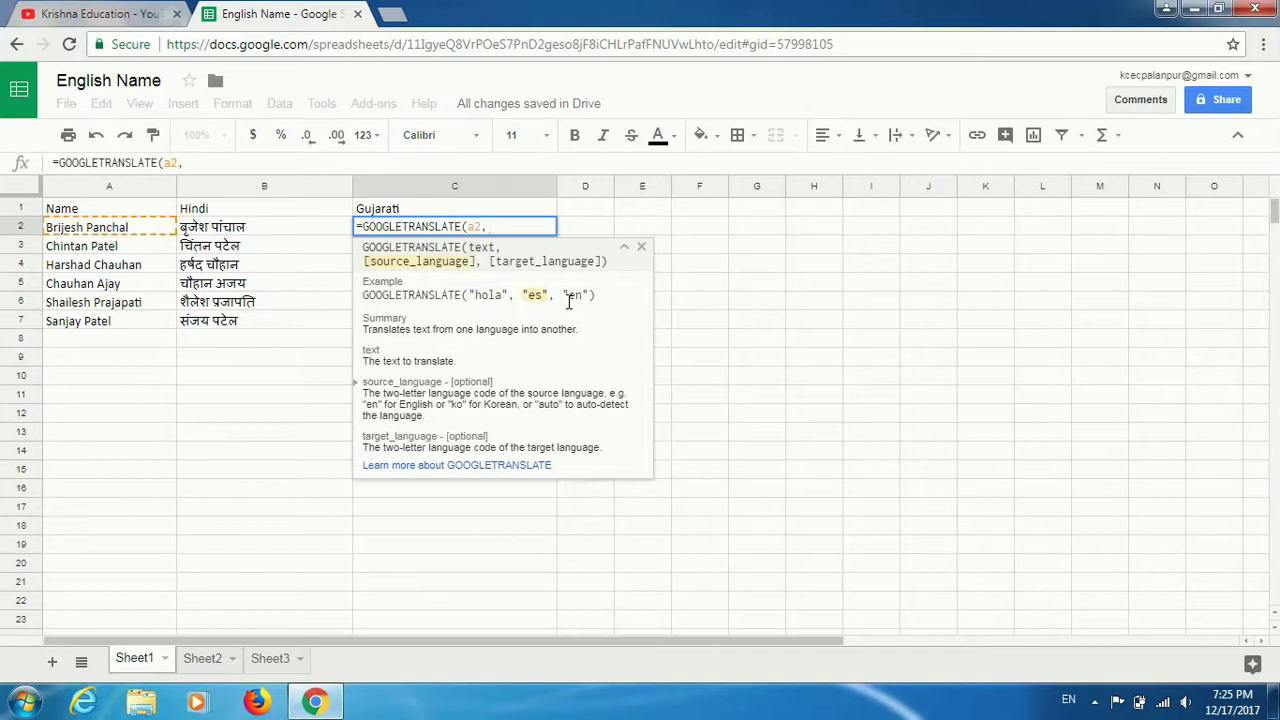
{"action": "type", "text": "\""}
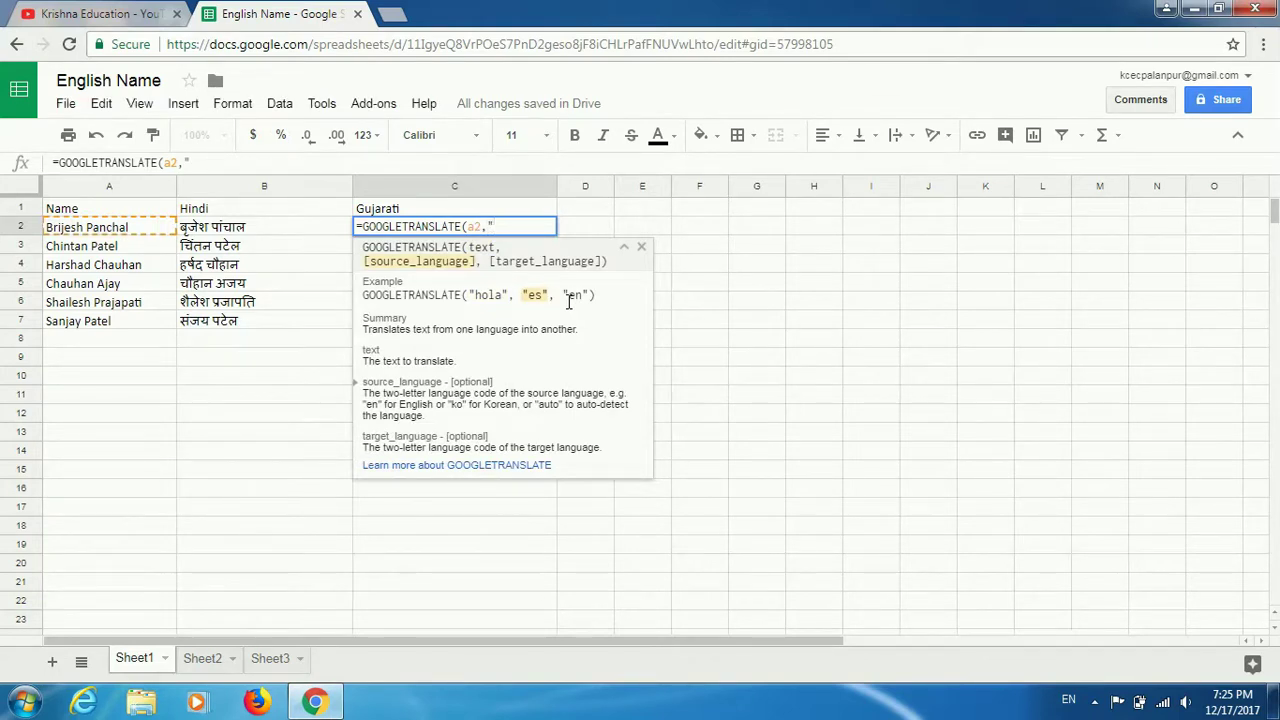
{"action": "type", "text": "en\""}
{"action": "type", "text": ","}
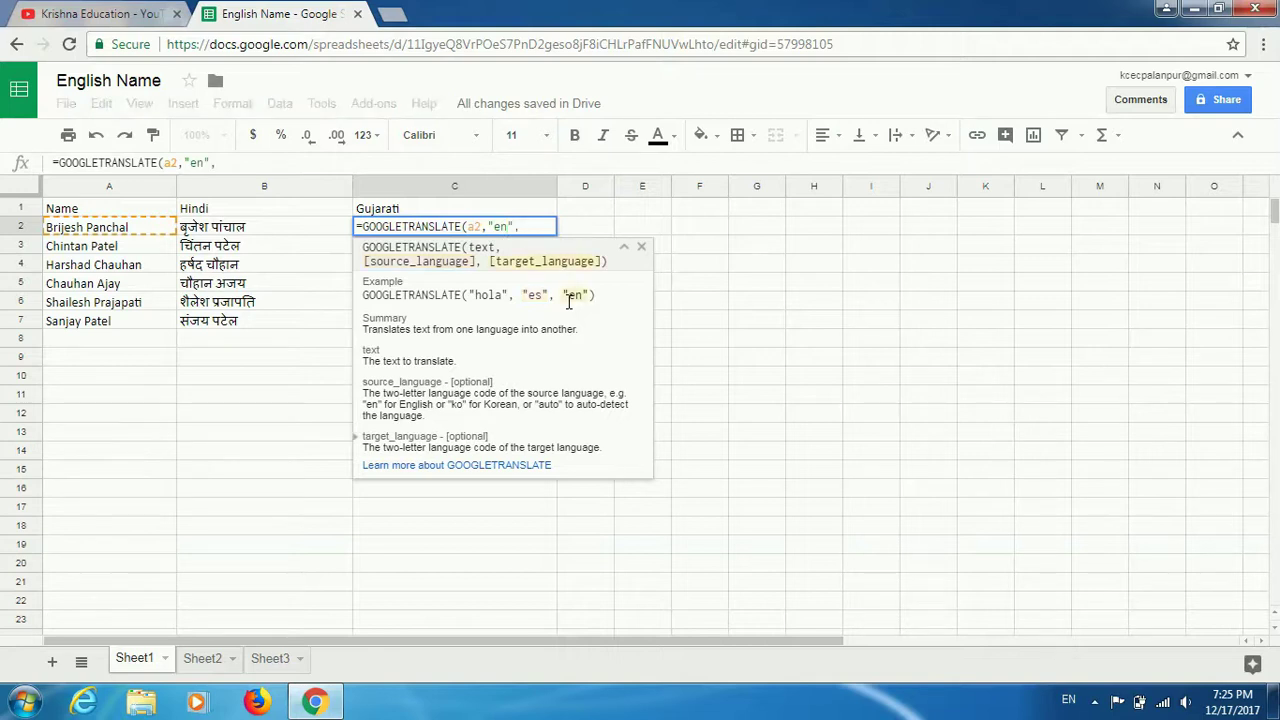
{"action": "type", "text": "\""}
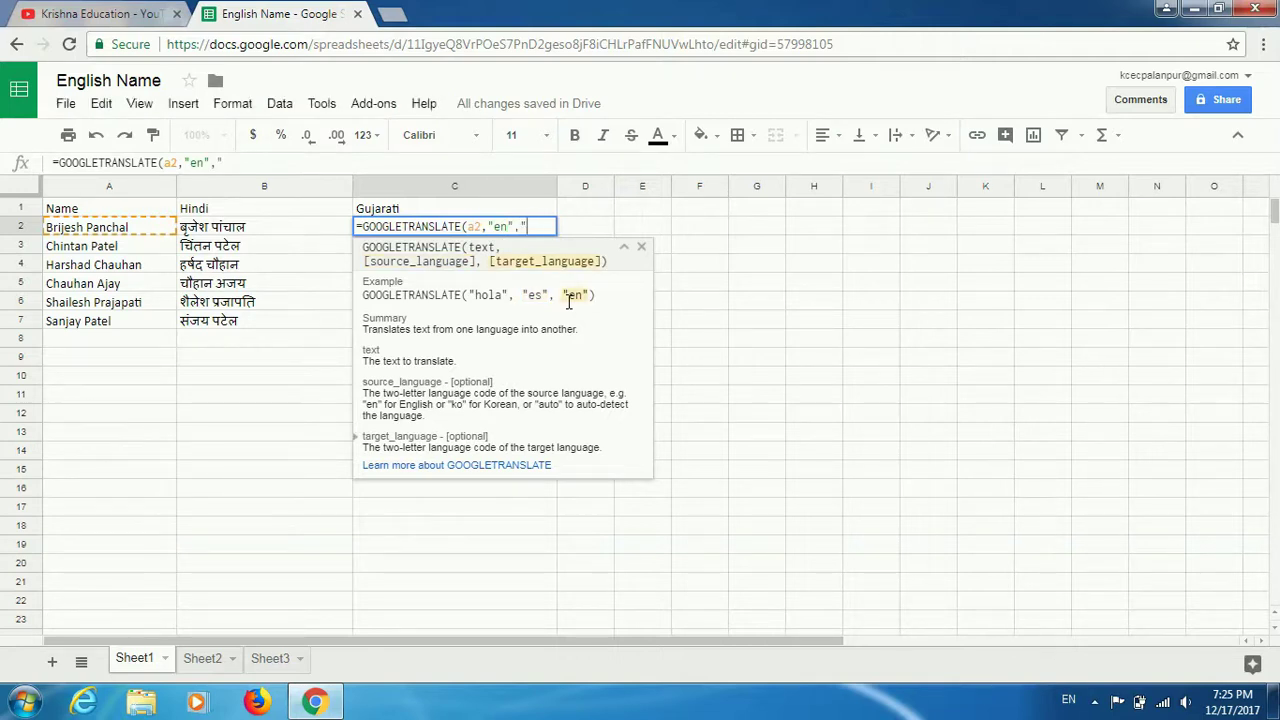
{"action": "type", "text": "gu\")"}
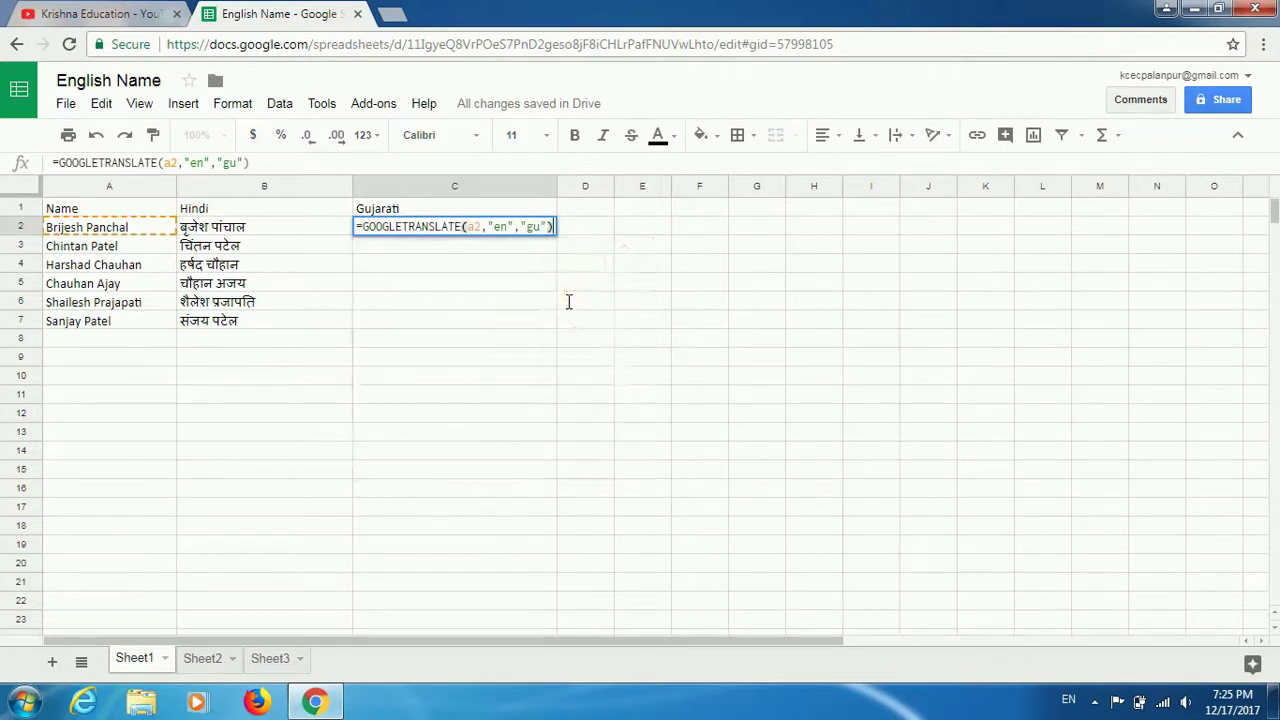
{"action": "key", "text": "Return"}
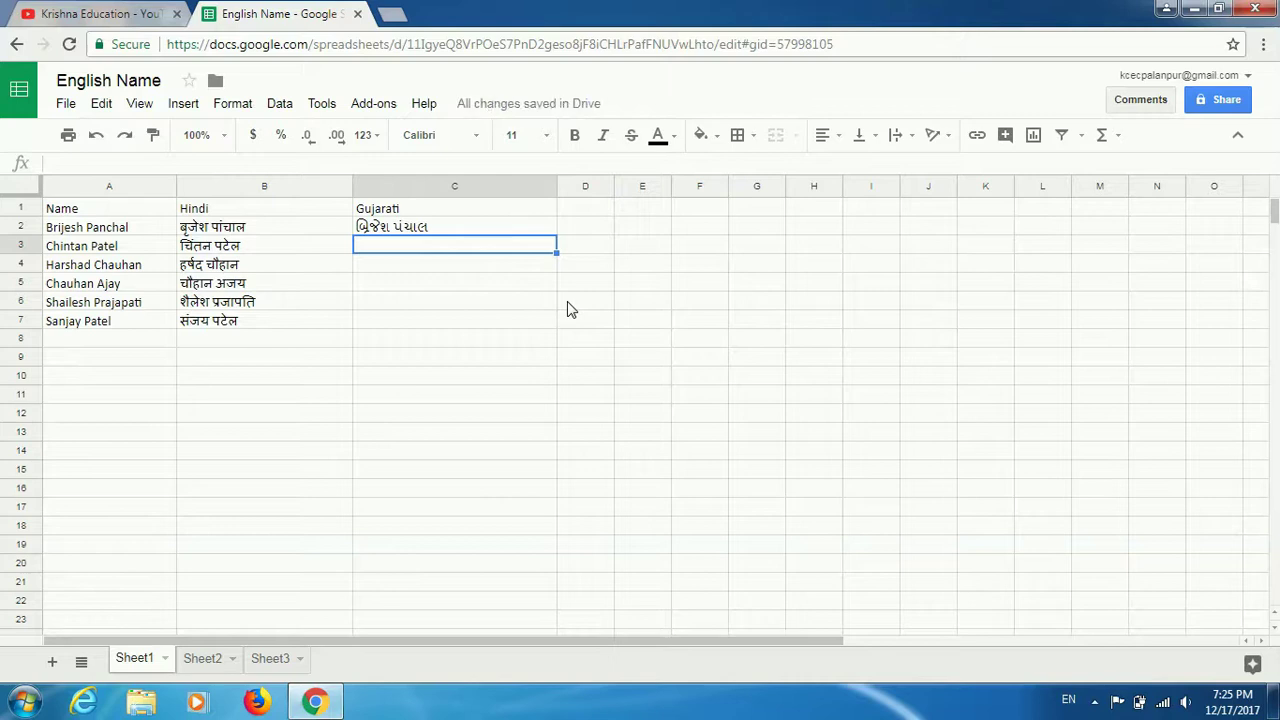
Copy the C2 Gujarati formula down through C7 with Ctrl+D.
{"action": "key", "text": "Up"}
{"action": "key", "text": "shift+Down"}
{"action": "key", "text": "shift+Down"}
{"action": "key", "text": "shift+Down"}
{"action": "key", "text": "shift+Down"}
{"action": "key", "text": "shift+Down"}
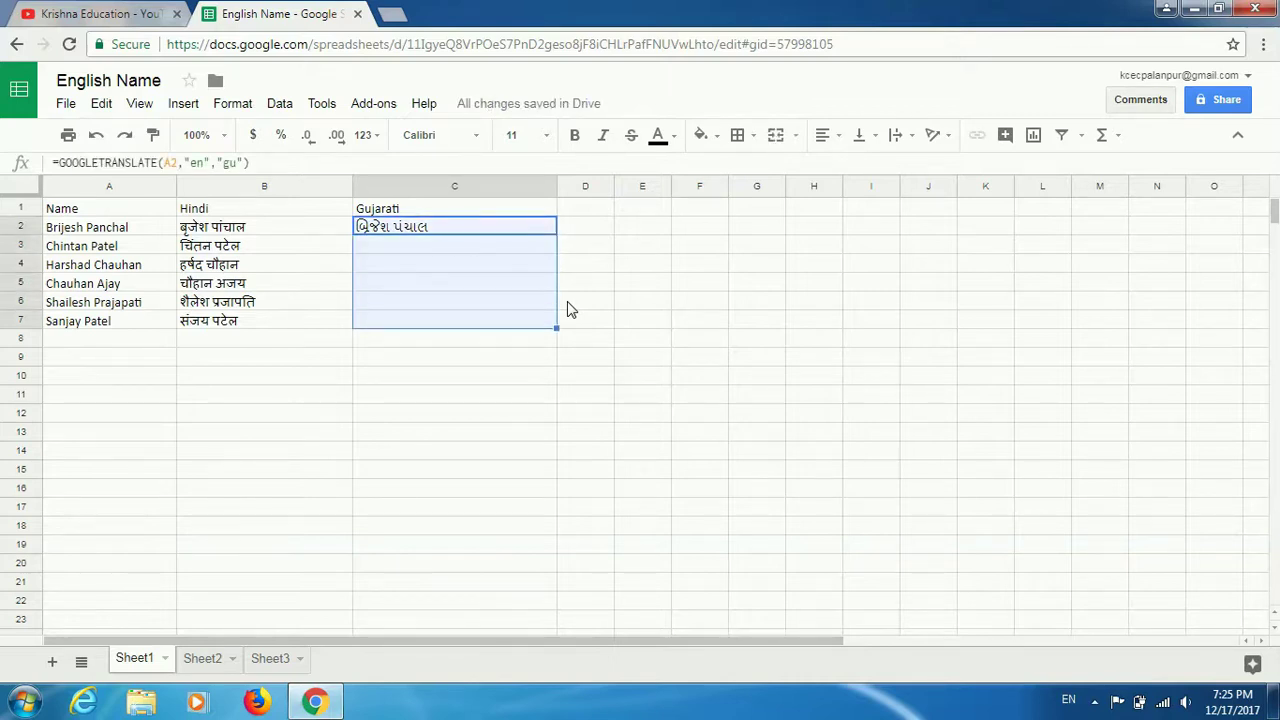
{"action": "key", "text": "ctrl+d"}
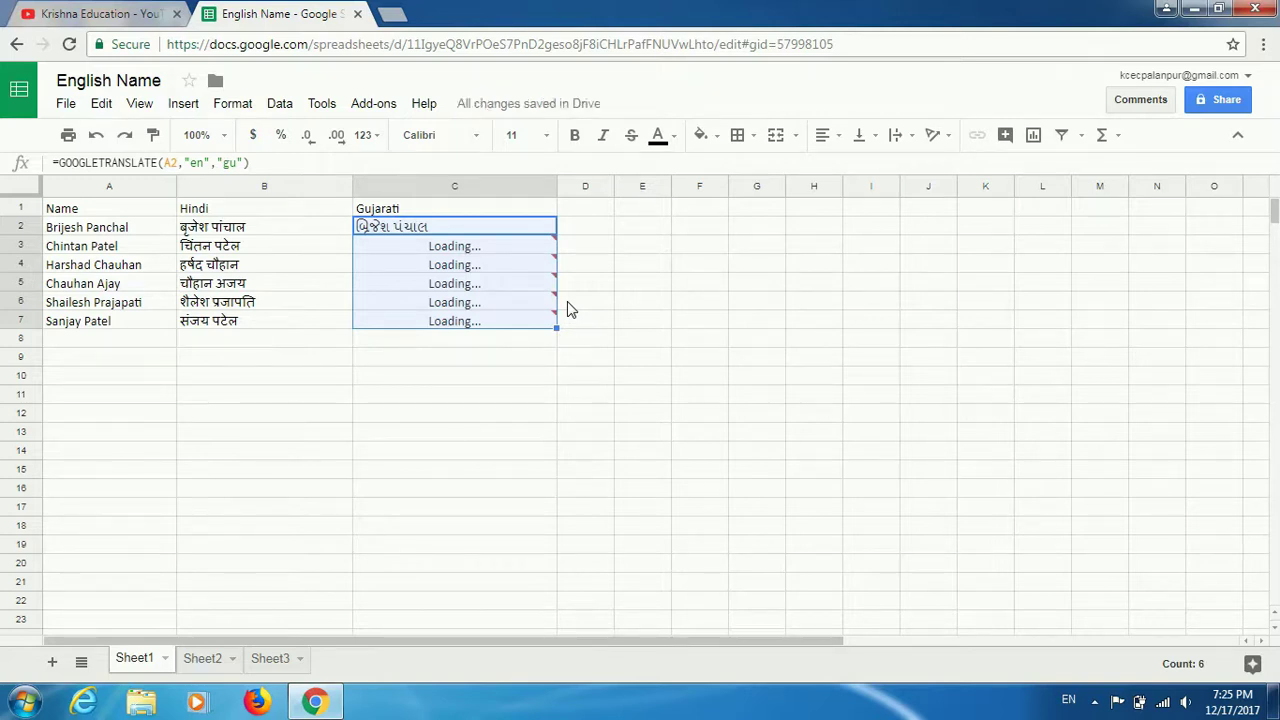
{"action": "key", "text": "Down"}
{"action": "key", "text": "Down"}
{"action": "key", "text": "Down"}
{"action": "key", "text": "Down"}
{"action": "key", "text": "Down"}
{"action": "left_click", "coordinate": [282, 405]}
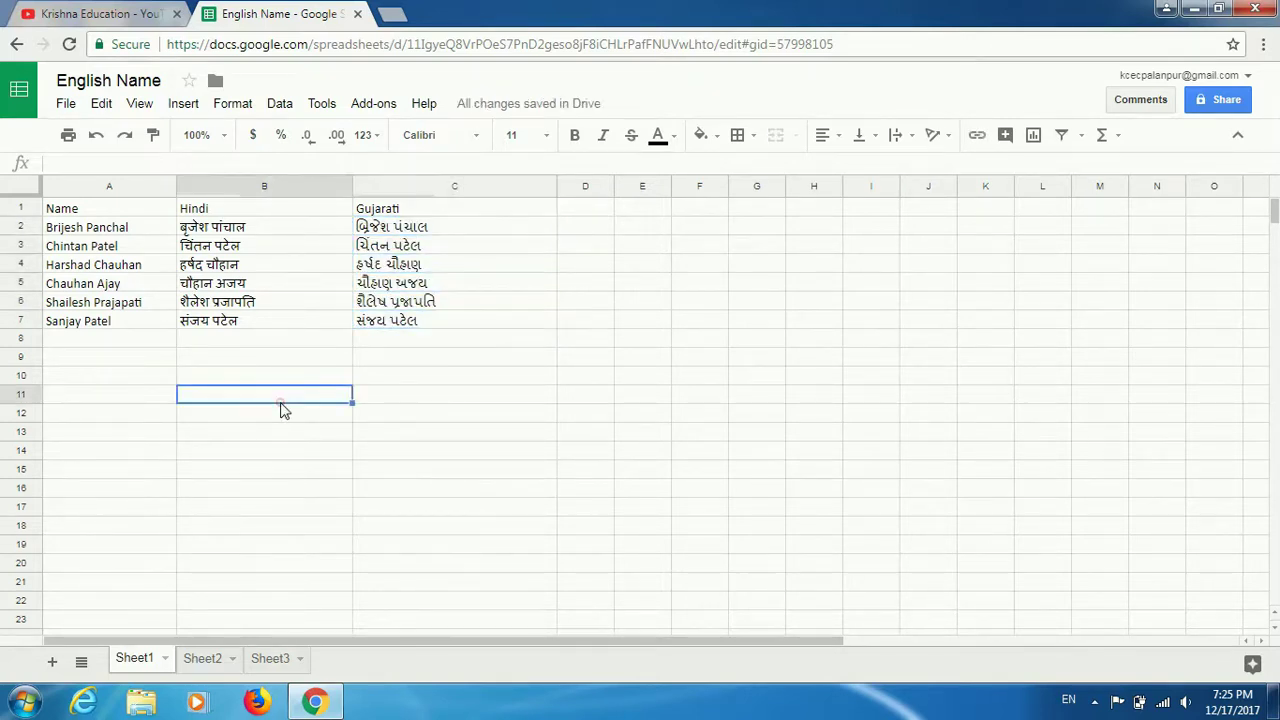
Check the formulas in rows 6 and 7, then switch to the Krishna Education channel tab.
{"action": "left_click", "coordinate": [300, 318]}
{"action": "left_click", "coordinate": [397, 306]}
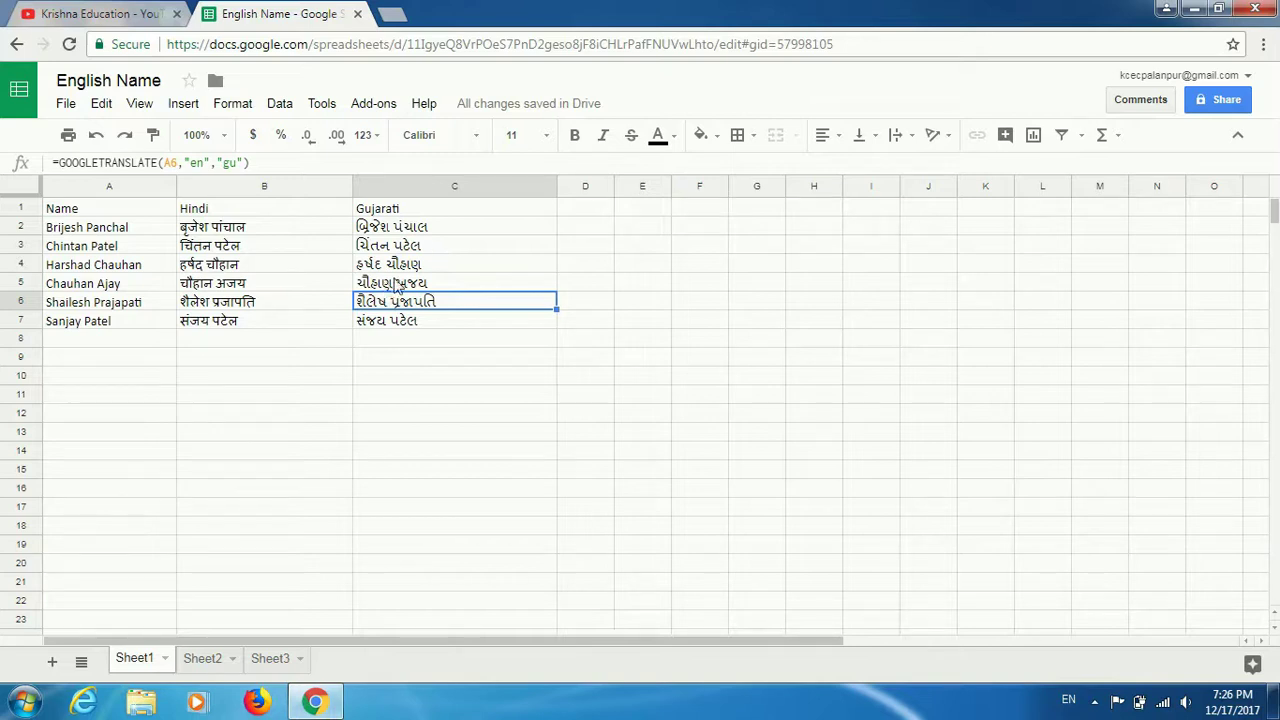
{"action": "left_click", "coordinate": [88, 12]}
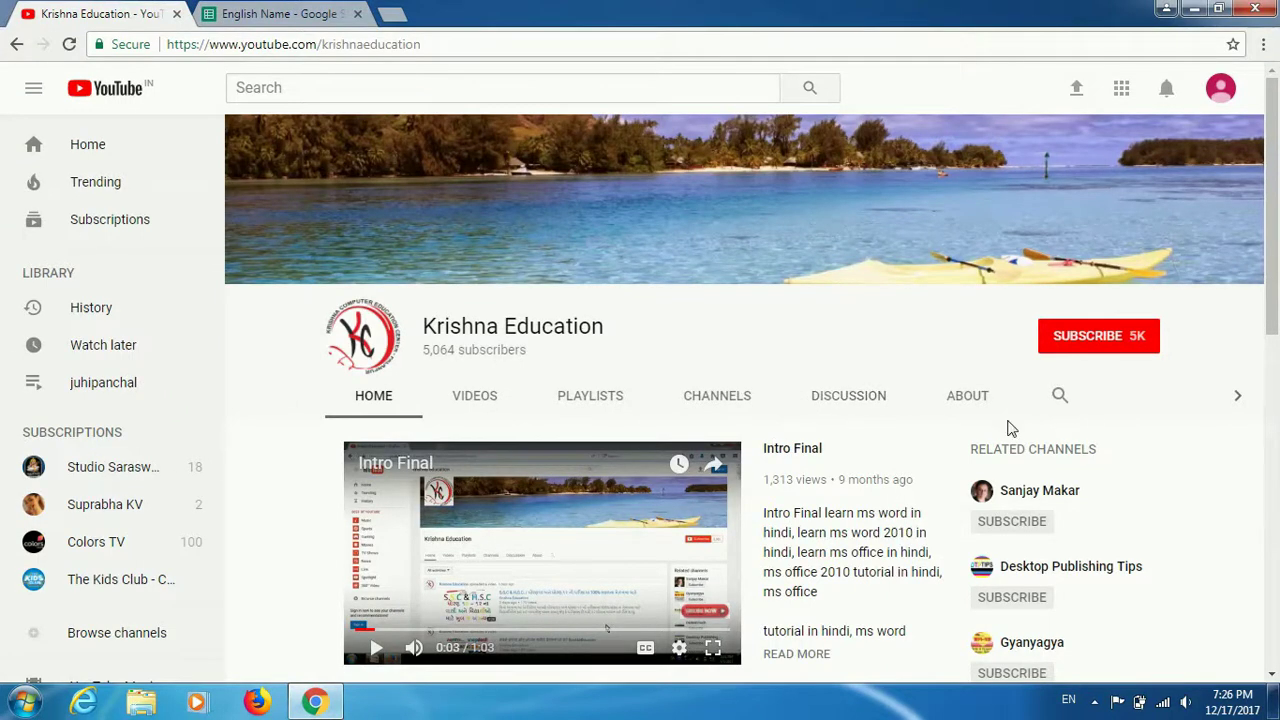
{"action": "left_click", "coordinate": [318, 14]}
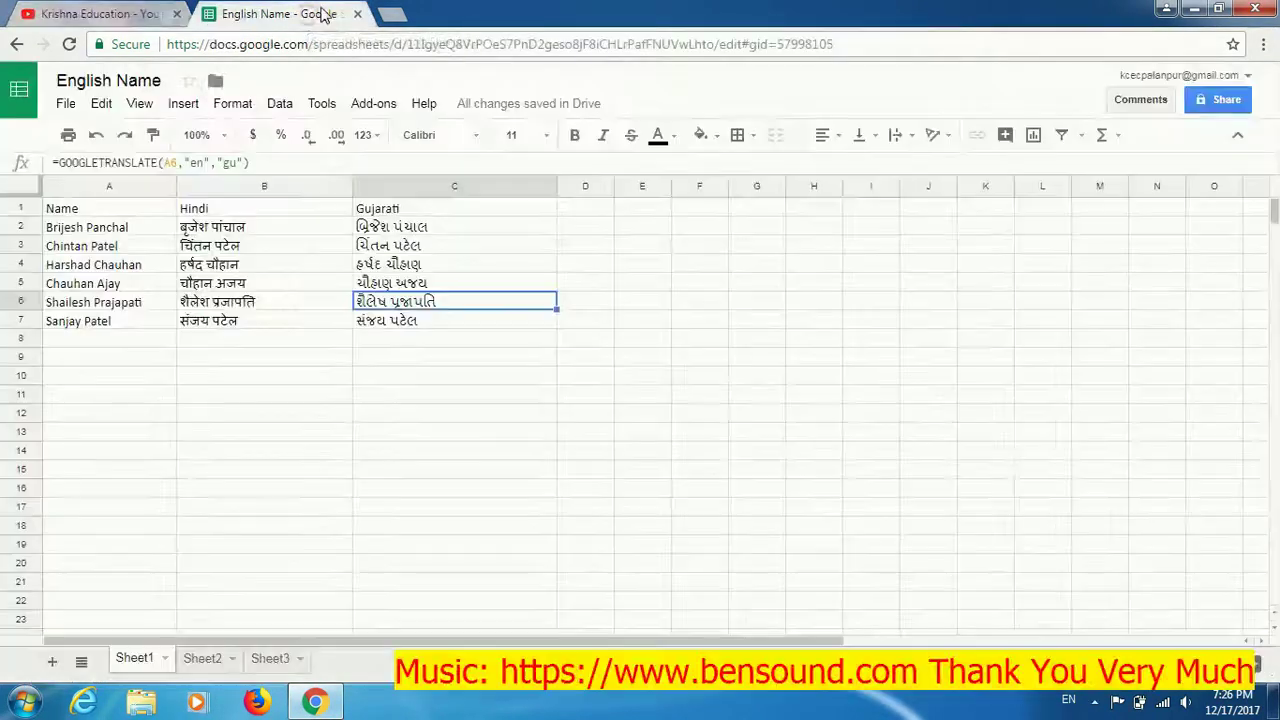